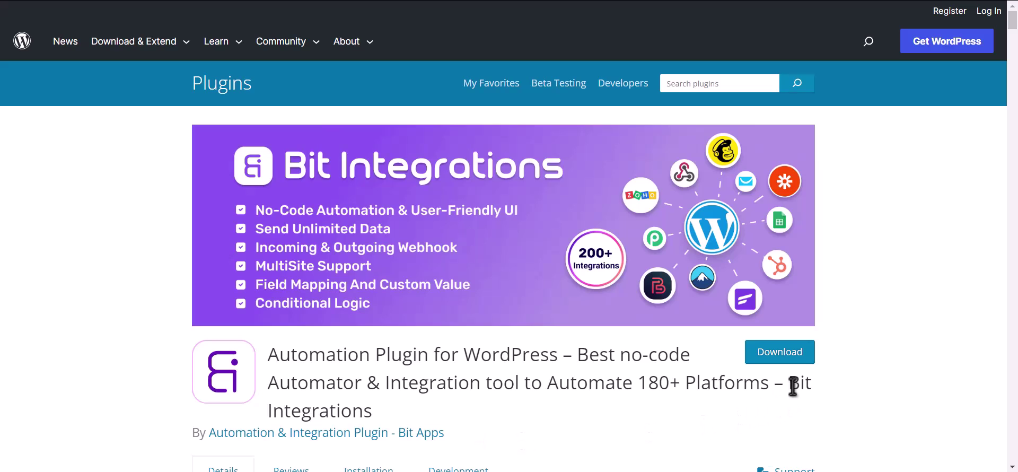
Step: Highlight the Bit Integrations plugin title on its WordPress.org Plugin Directory listing
left_click_drag(790, 384, 799, 408)
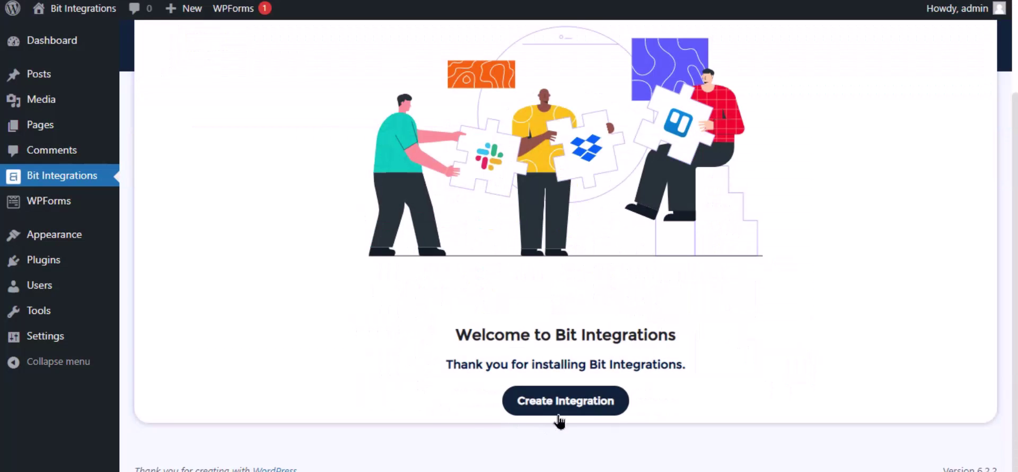
Step: Start a new integration triggered by the WPForms Simple Contact Form
left_click(559, 413)
type("wp")
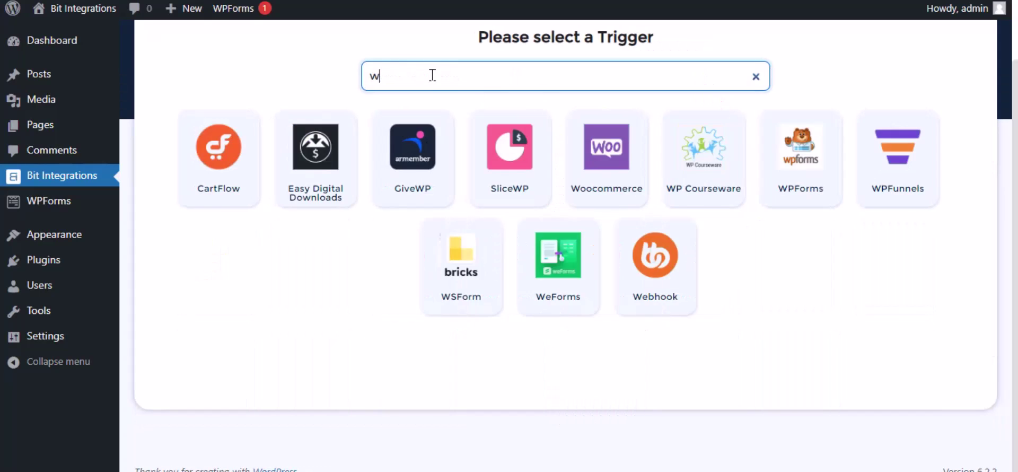
left_click(654, 189)
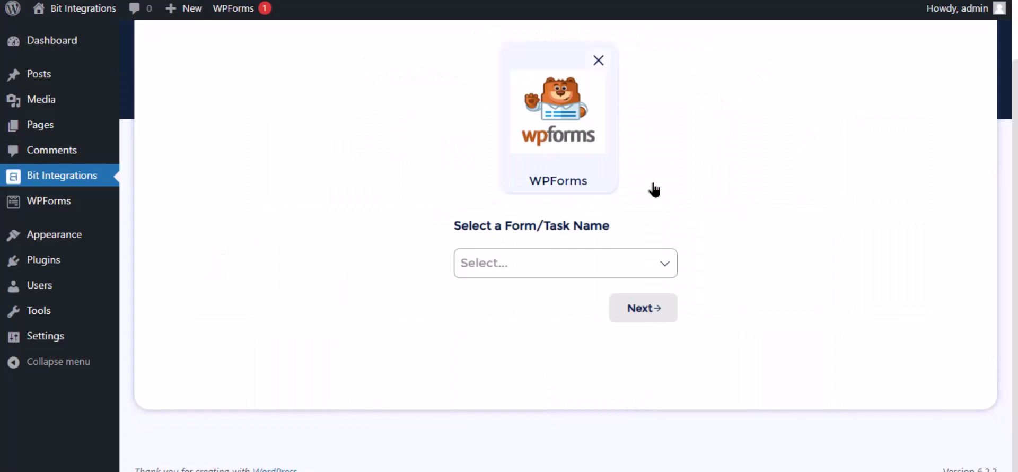
left_click(546, 259)
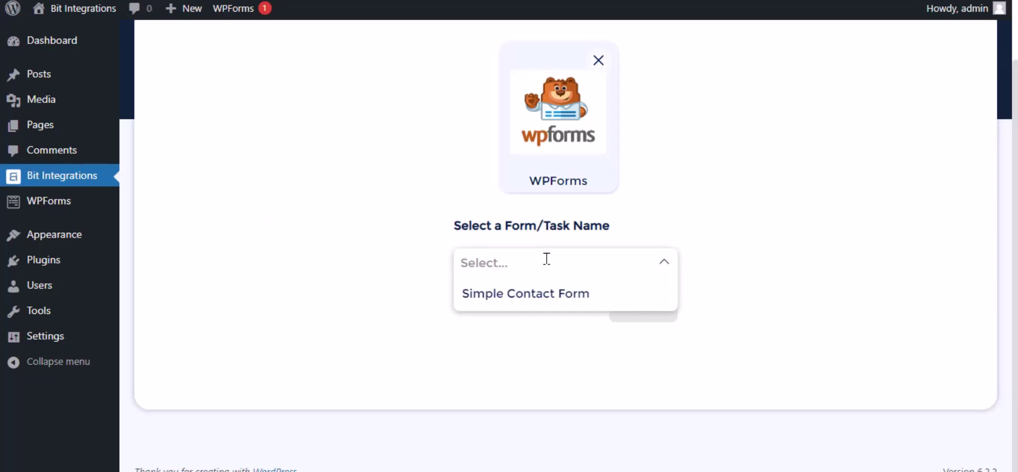
left_click(546, 295)
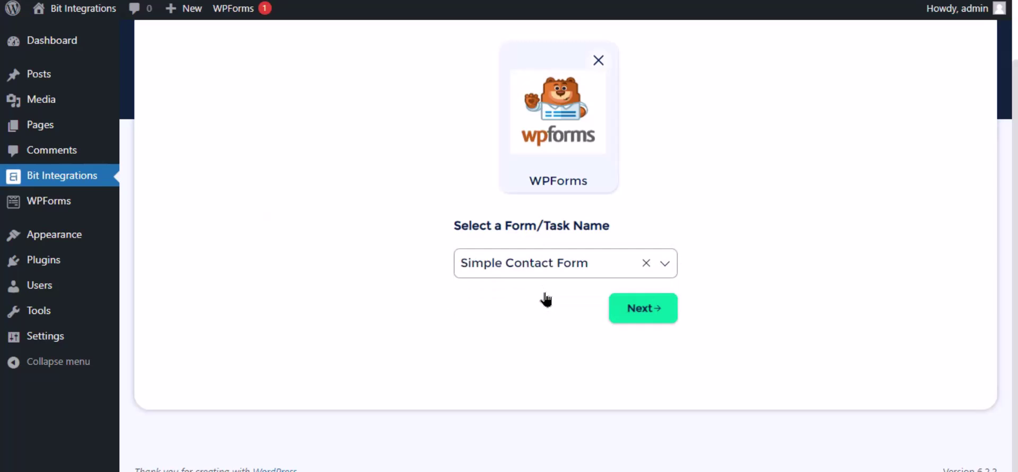
Step: Choose WhatsApp as the action and point out the Phone number ID, Business Account ID and Access Token fields
left_click(643, 310)
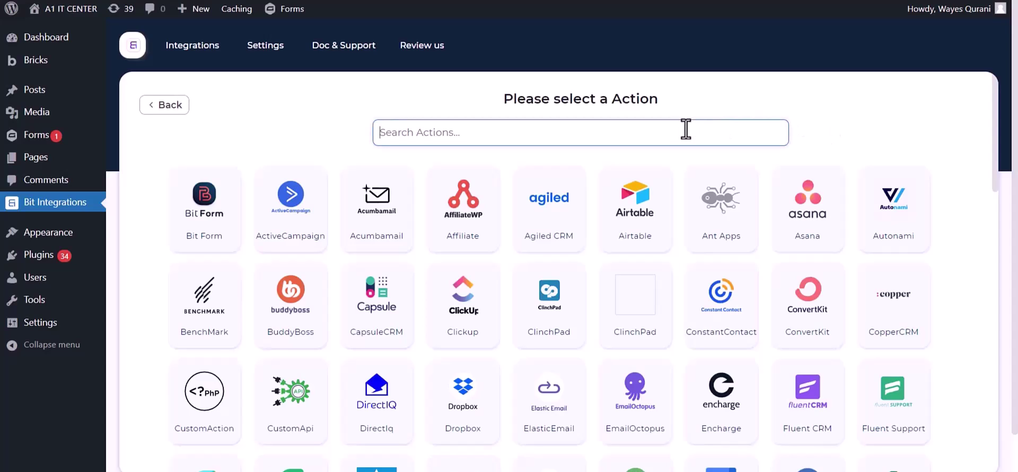
type("Whatsapp")
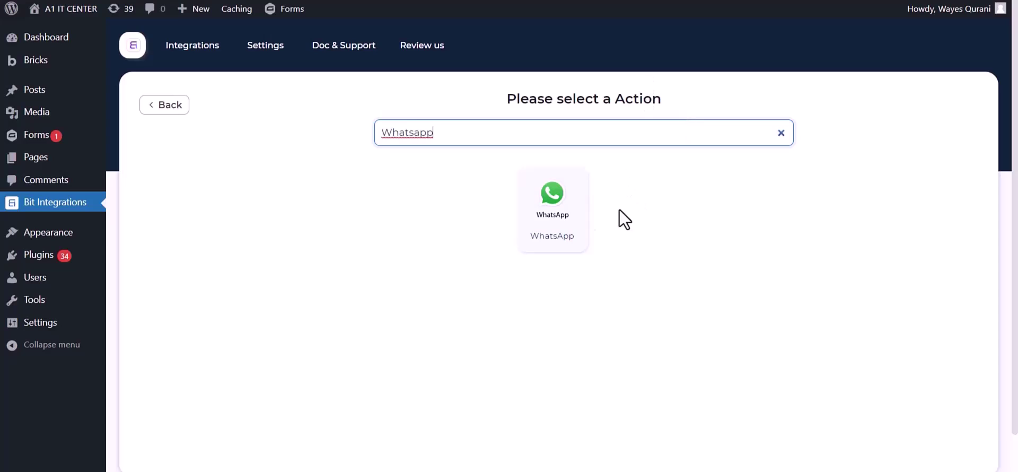
left_click(558, 214)
left_click_drag(270, 176, 253, 230)
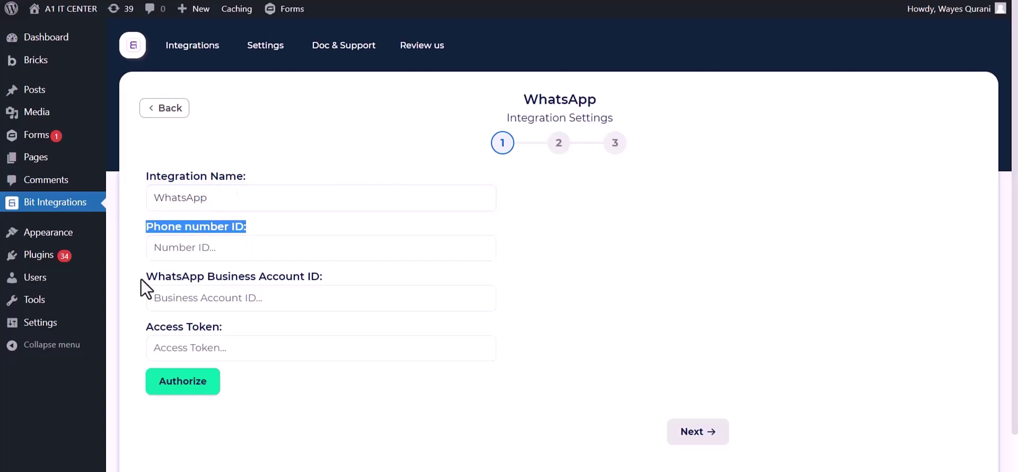
left_click_drag(141, 279, 319, 277)
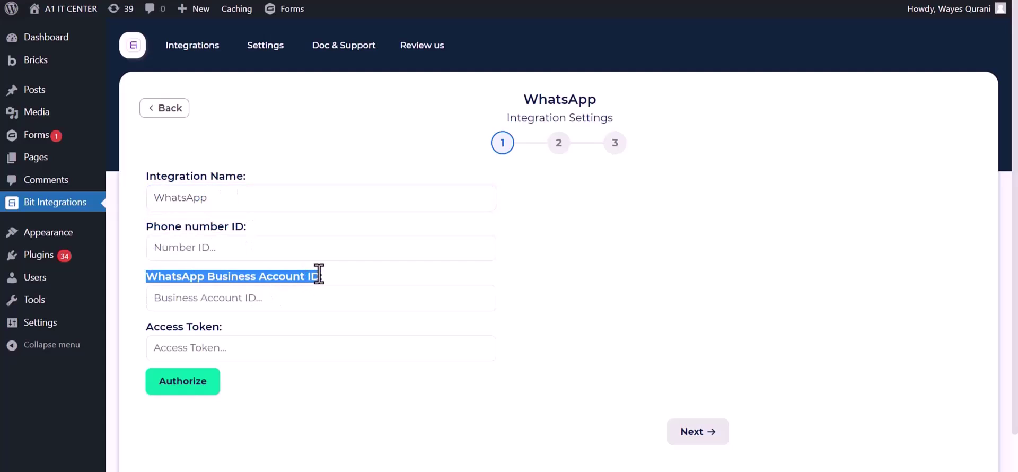
left_click_drag(145, 327, 238, 327)
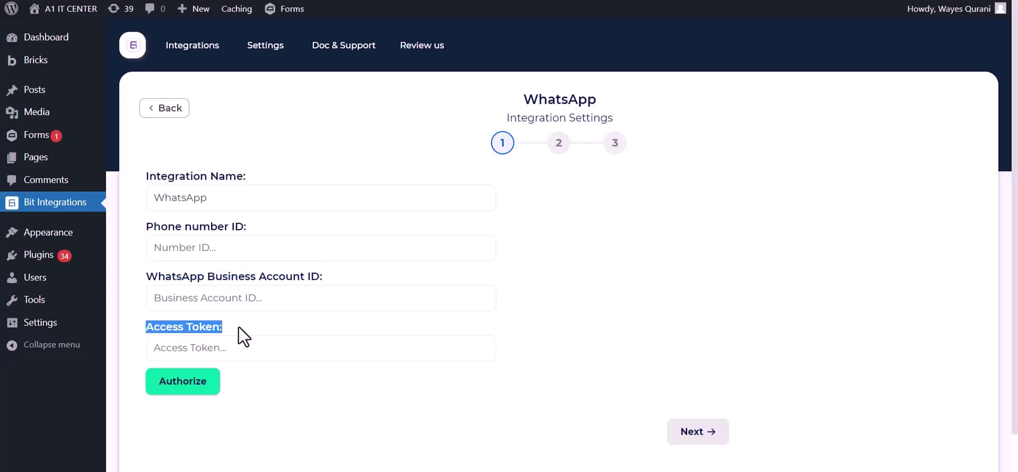
Step: Begin a new Meta app with the Other use case and Business app type
left_click(319, 387)
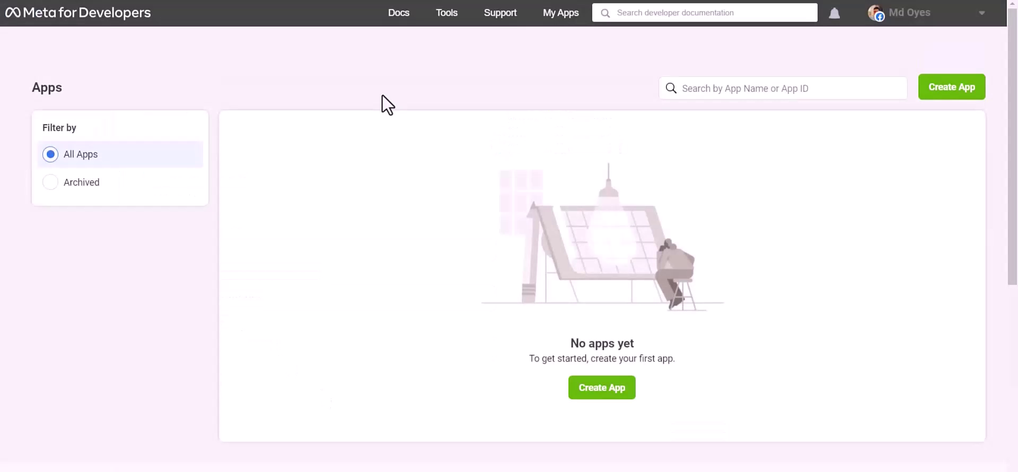
left_click(965, 99)
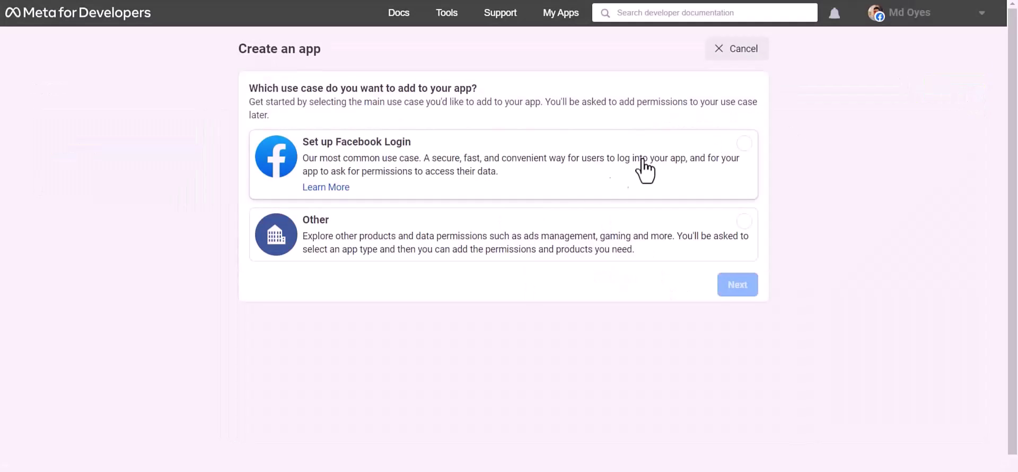
left_click(531, 252)
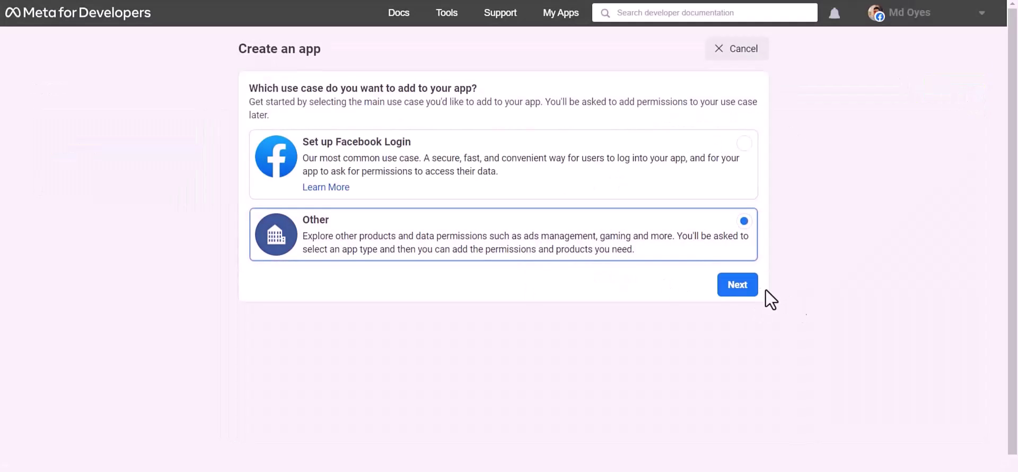
left_click(742, 290)
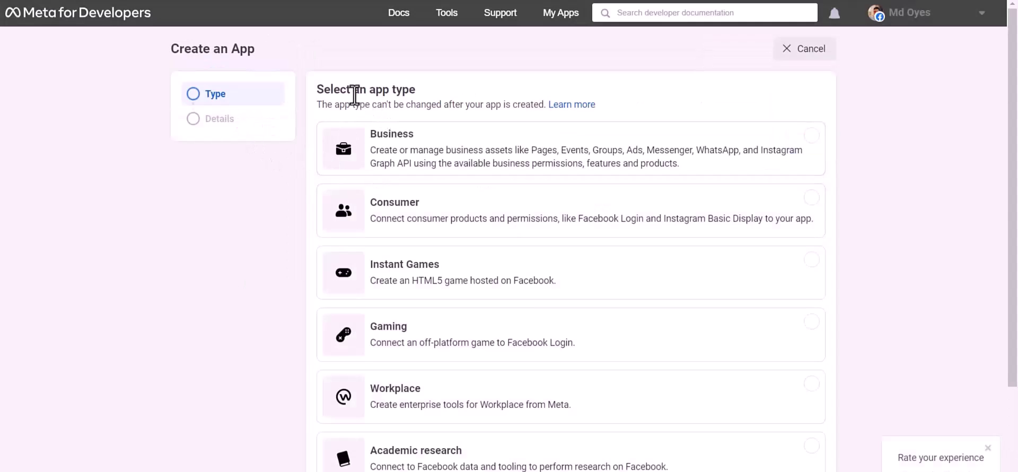
left_click(435, 156)
scroll(737, 180, "down", 2)
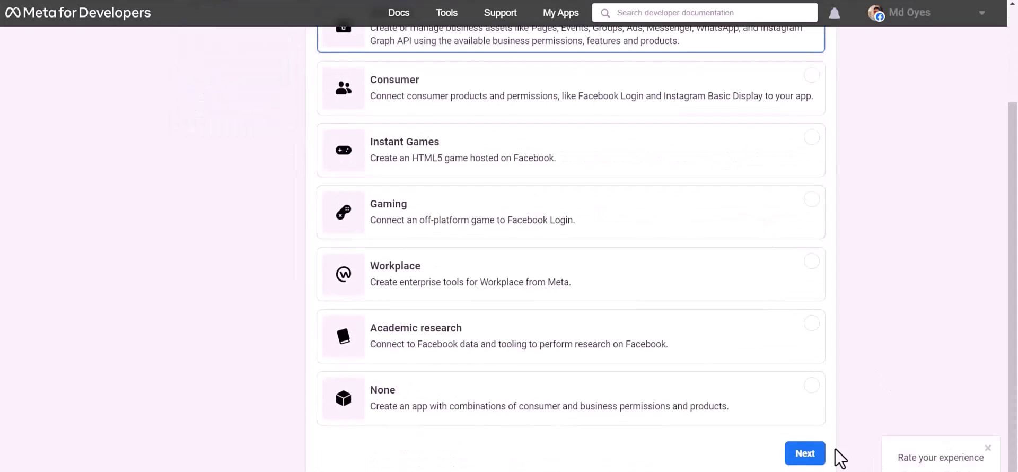
left_click(803, 454)
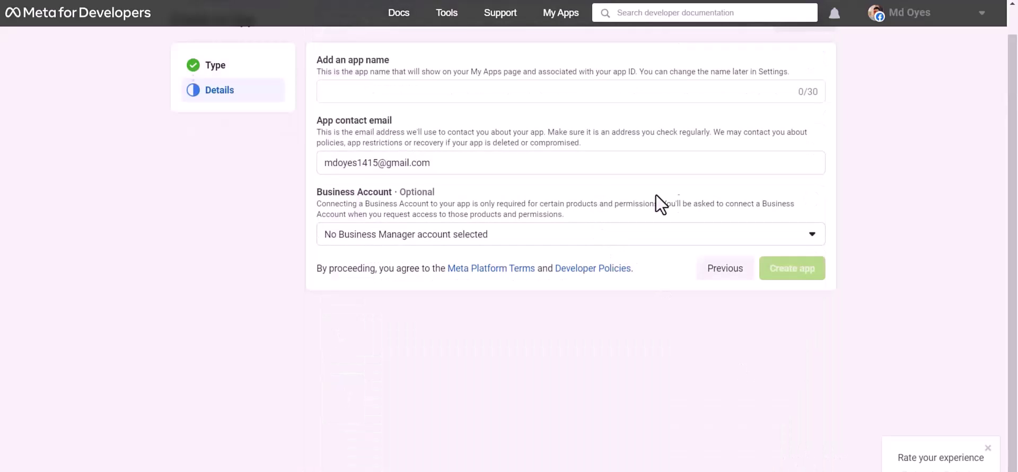
Step: Name the app 'Bit Integrations', create it, and enter the account password
left_click(412, 91)
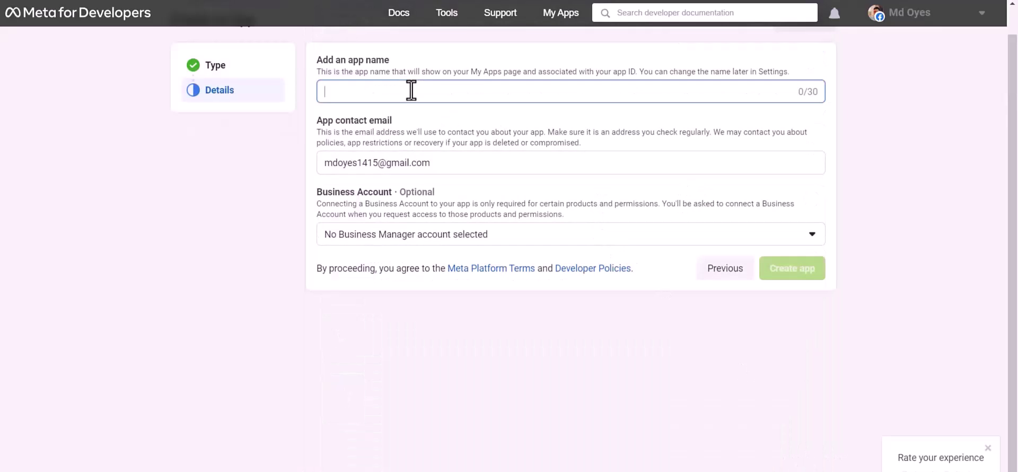
type("Bit In")
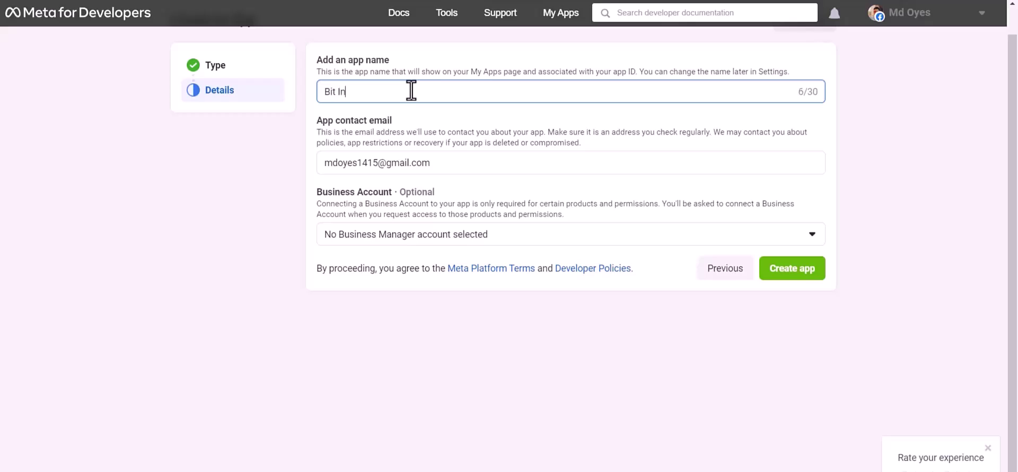
type("tegrations")
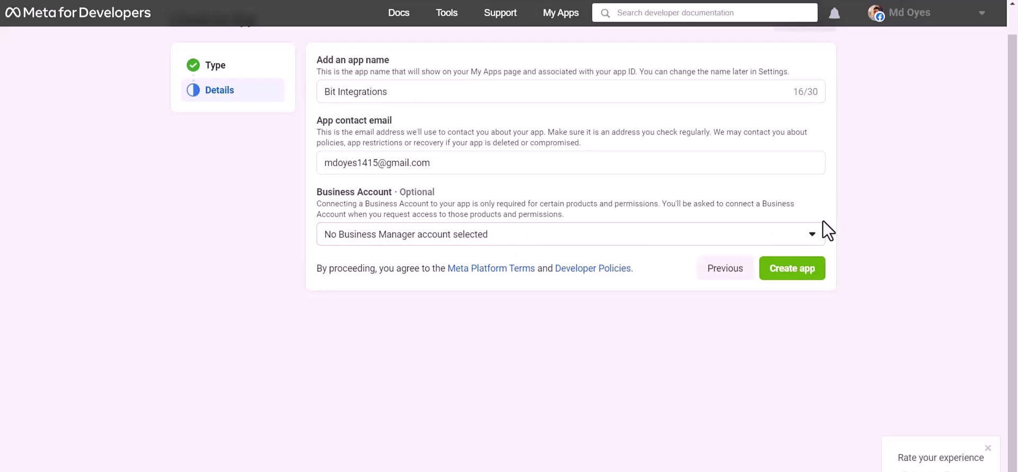
left_click(791, 268)
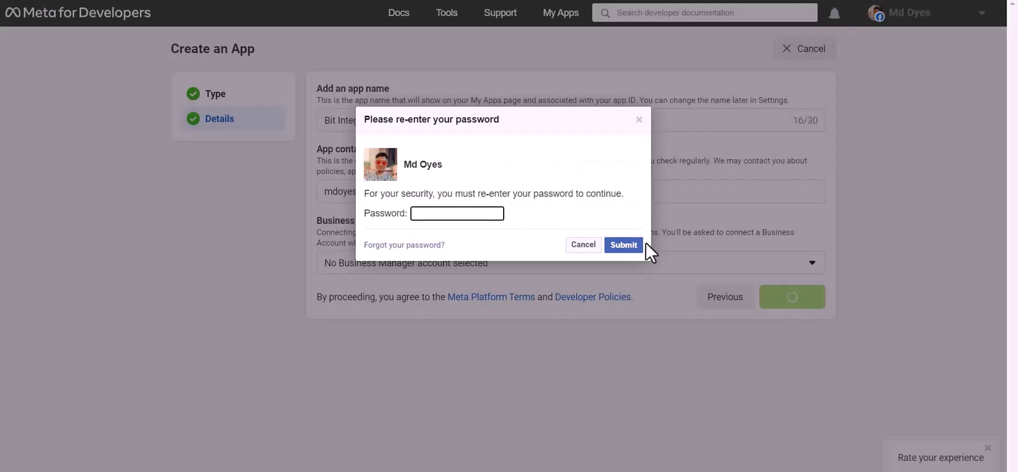
left_click(469, 213)
Step: Confirm the password, add WhatsApp under the Test Business account, and open its Getting started page
left_click(483, 250)
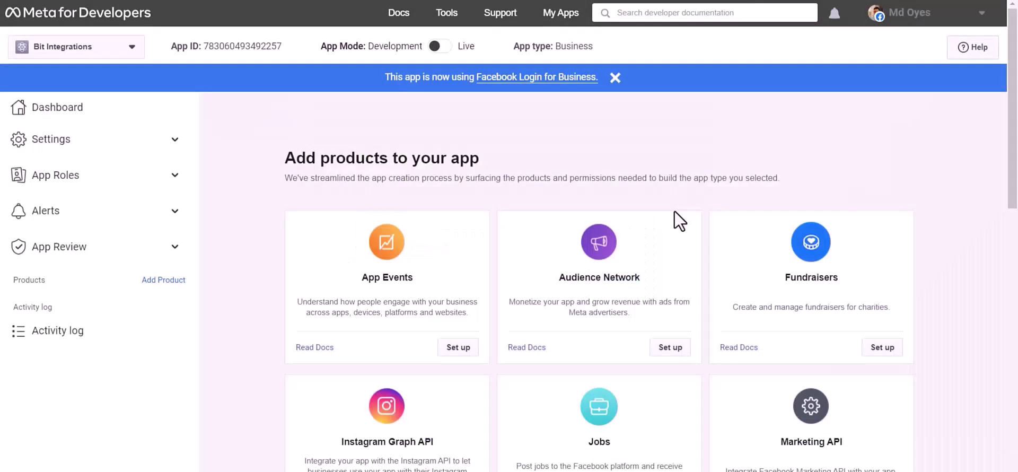
scroll(549, 129, "down", 10)
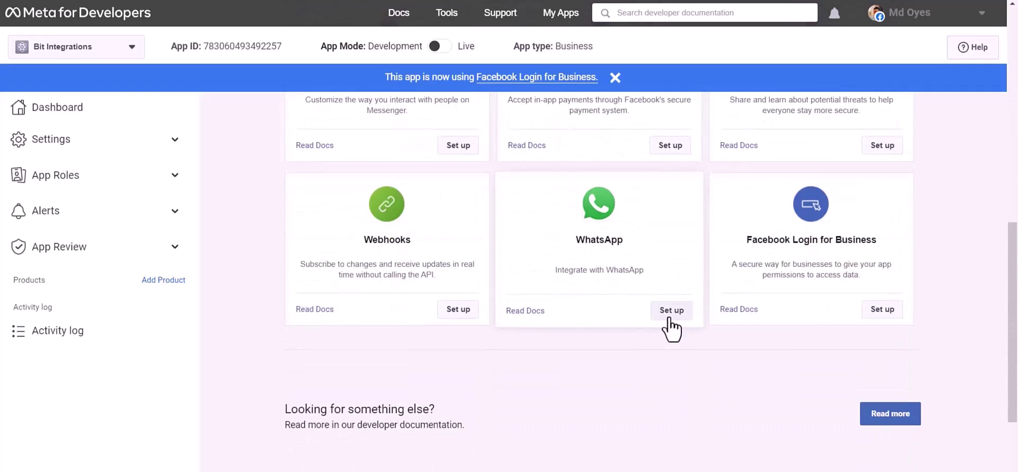
left_click(670, 313)
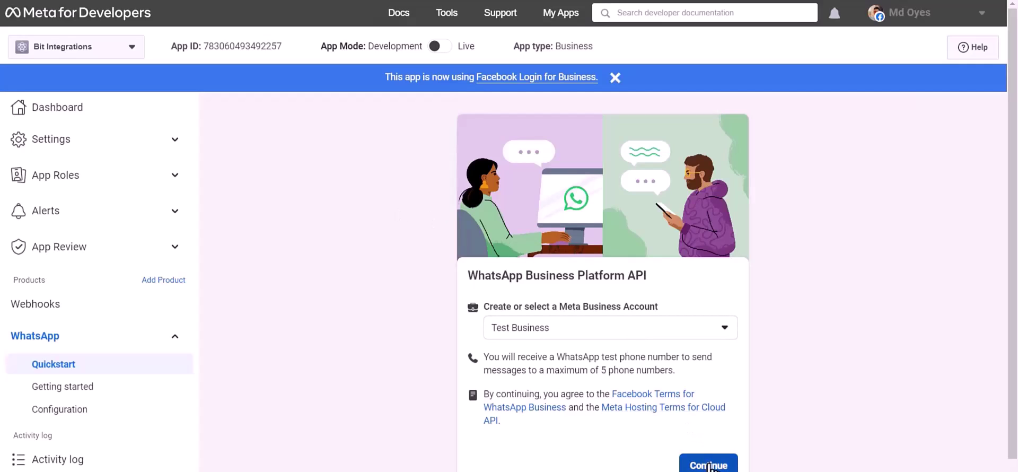
left_click(709, 465)
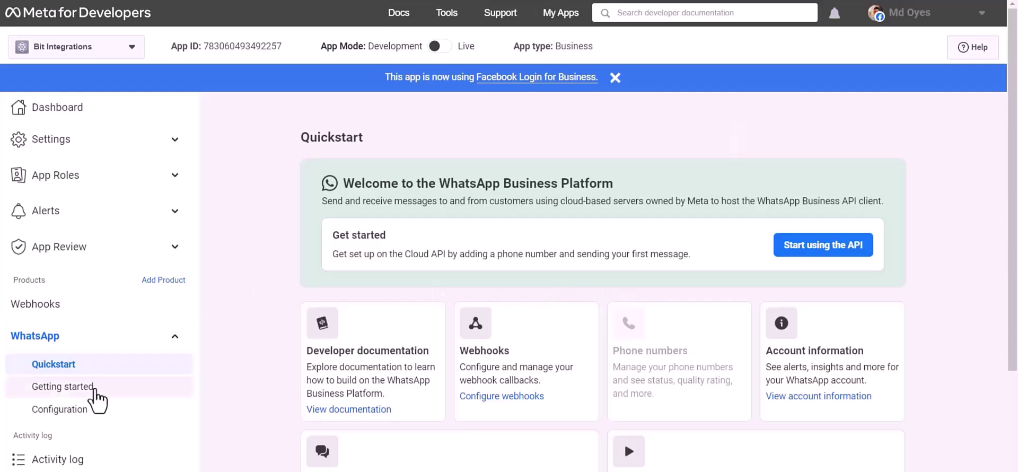
left_click(95, 397)
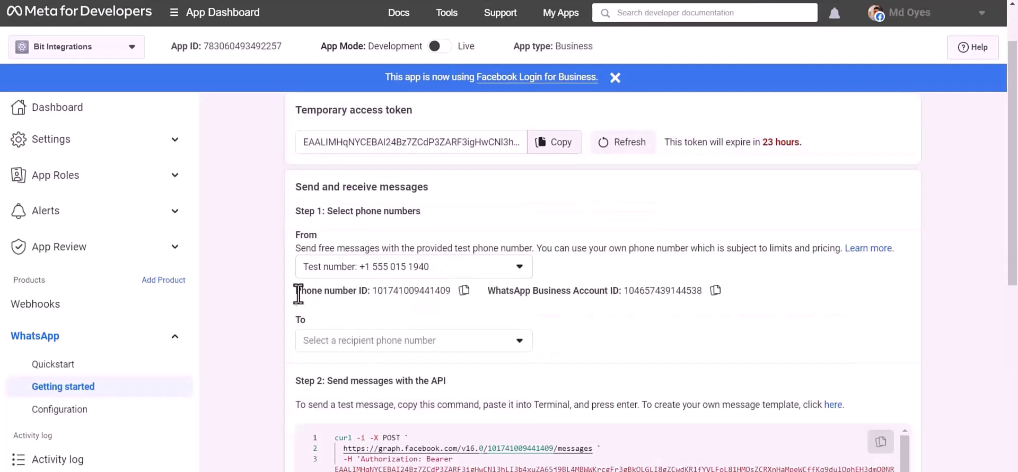
Step: Copy the test phone number ID into the integration's Phone number ID field
left_click_drag(294, 291, 367, 294)
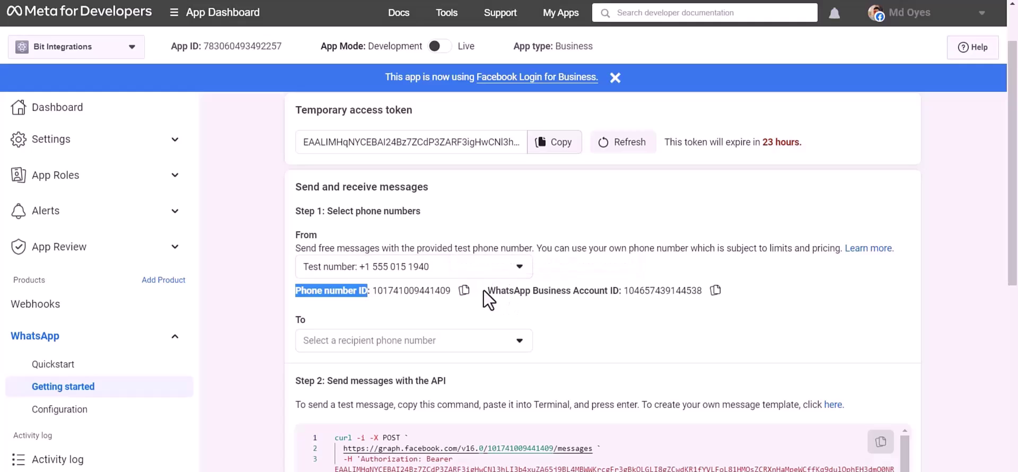
left_click_drag(485, 291, 618, 294)
left_click(669, 314)
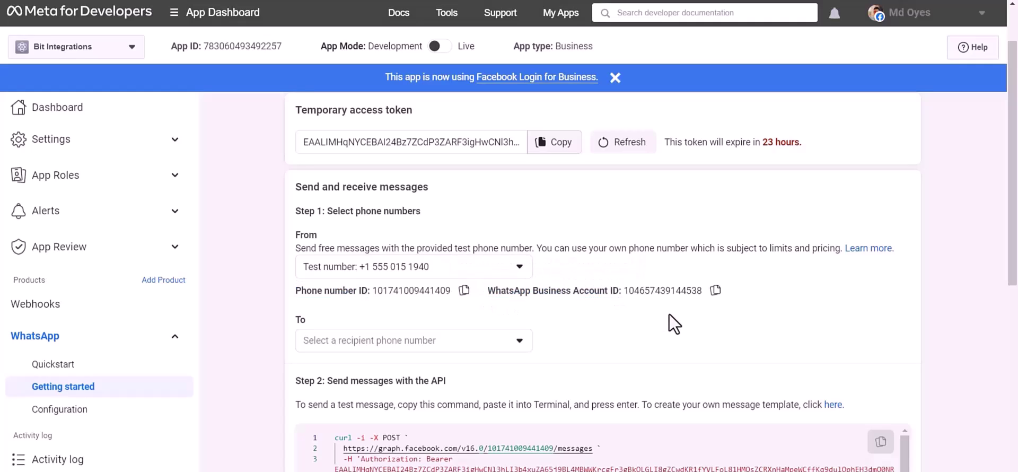
left_click(465, 291)
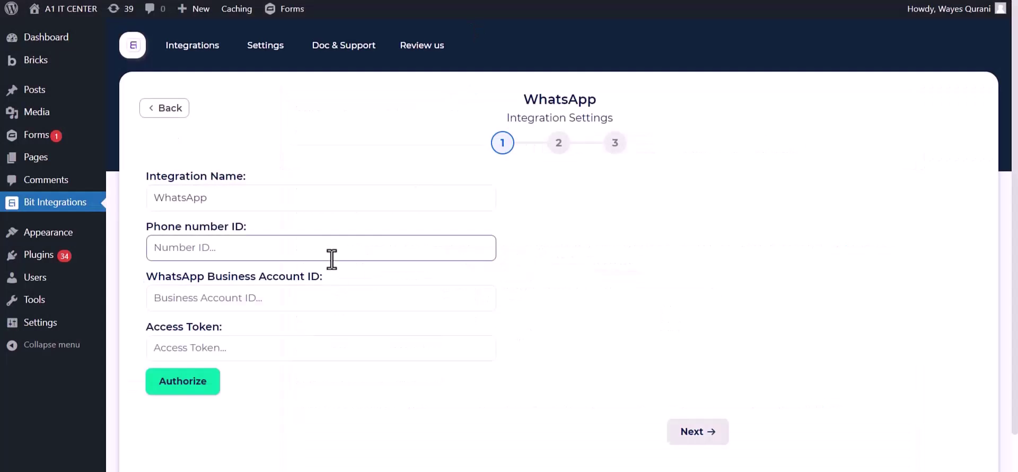
left_click(332, 257)
key("ctrl+v")
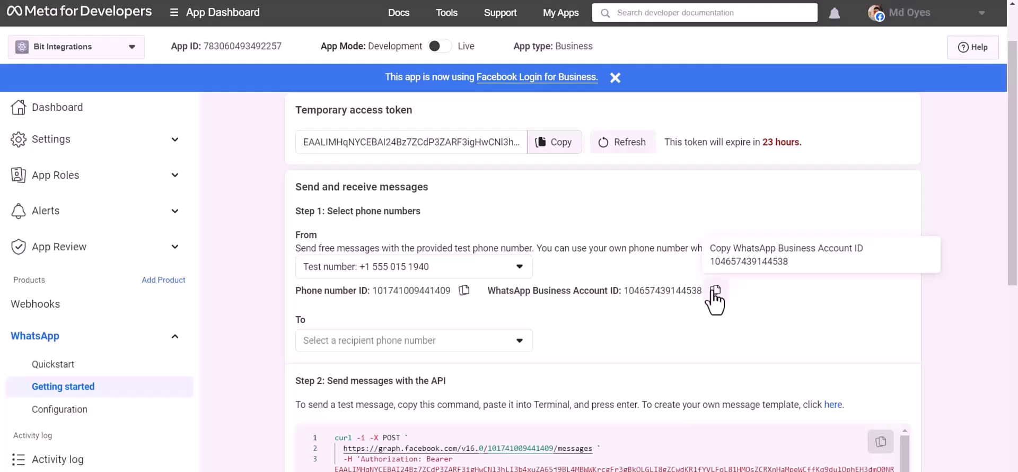
Step: Copy the WhatsApp Business Account ID into the form and note the temporary token's 23-hour expiry
left_click(714, 292)
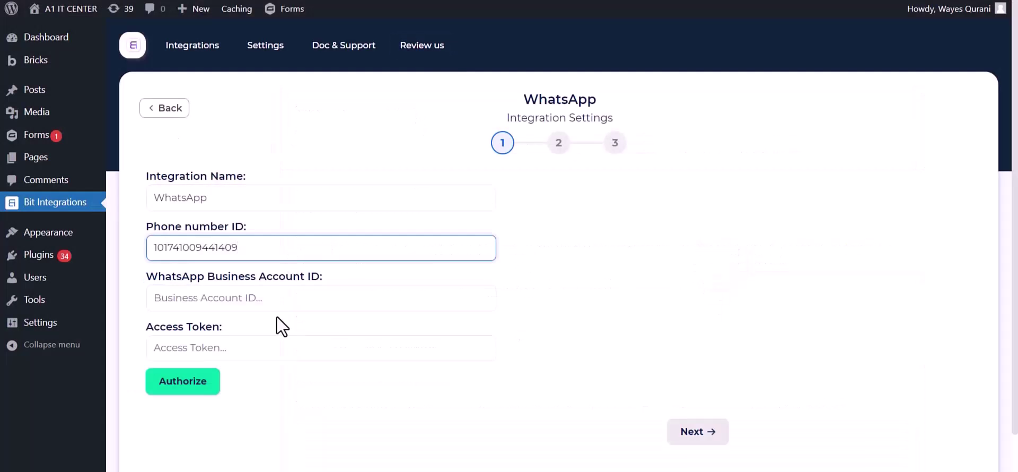
left_click(278, 298)
key("ctrl+v")
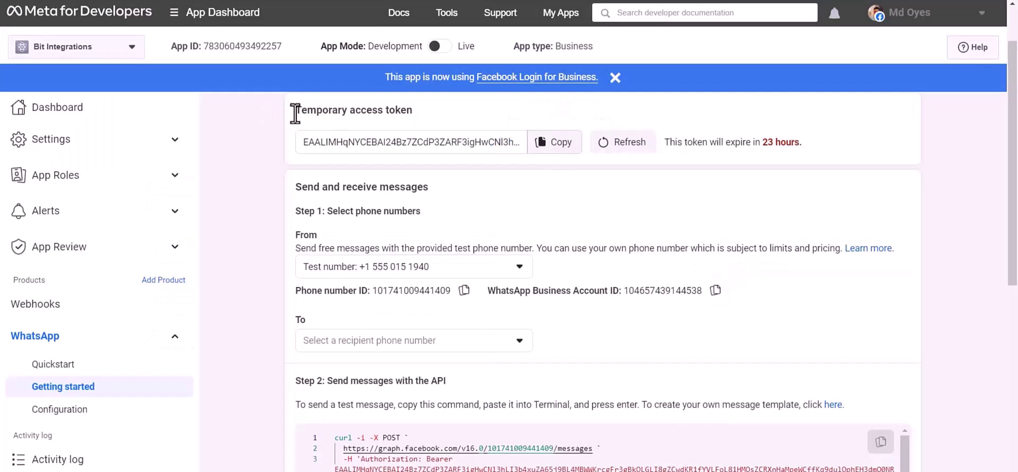
left_click_drag(295, 112, 417, 116)
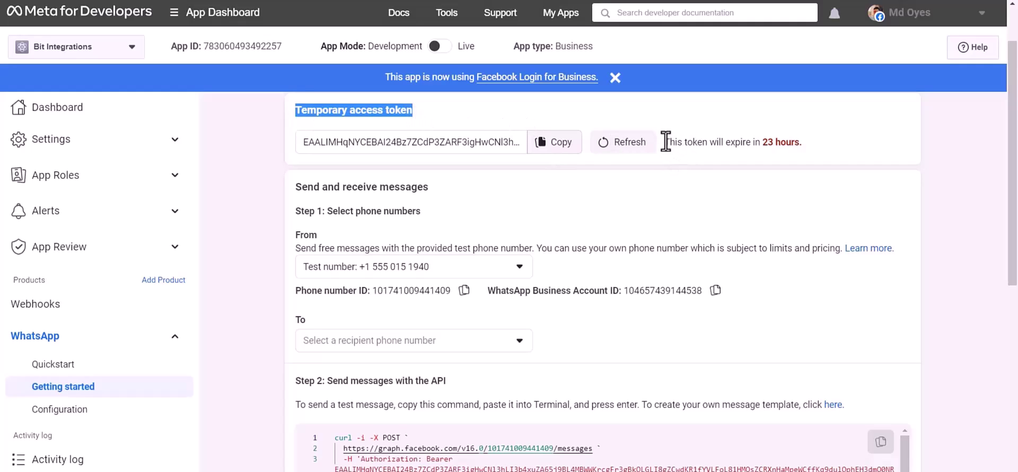
left_click_drag(663, 141, 803, 143)
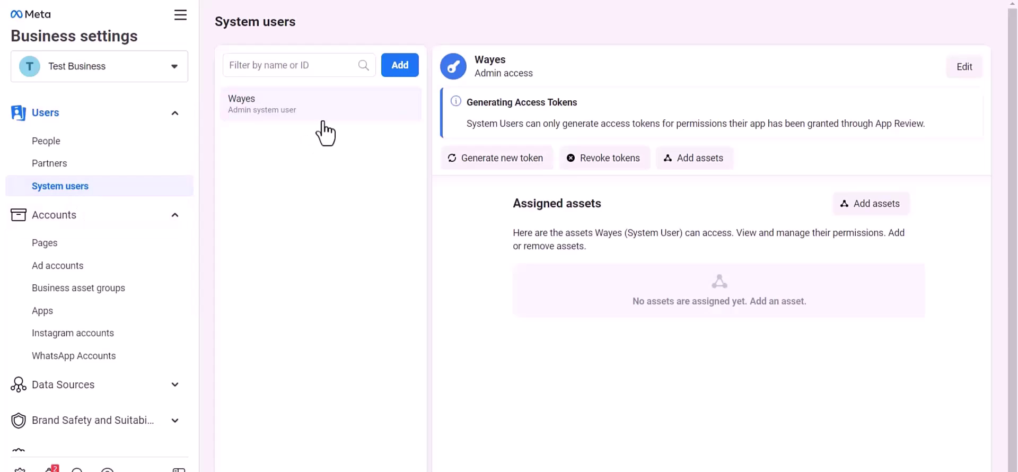
Step: Try creating a second Admin system user, then dismiss the one-admin limit error
left_click(399, 71)
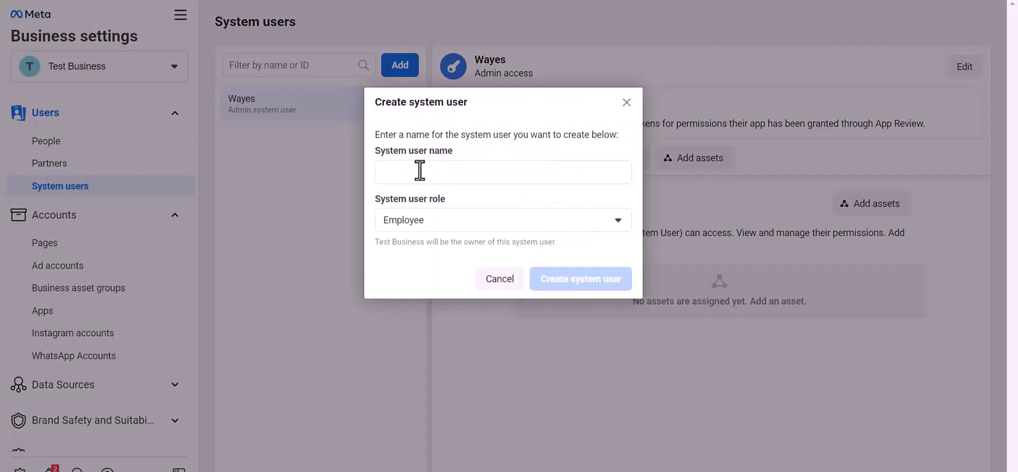
left_click(419, 170)
type("Oyes")
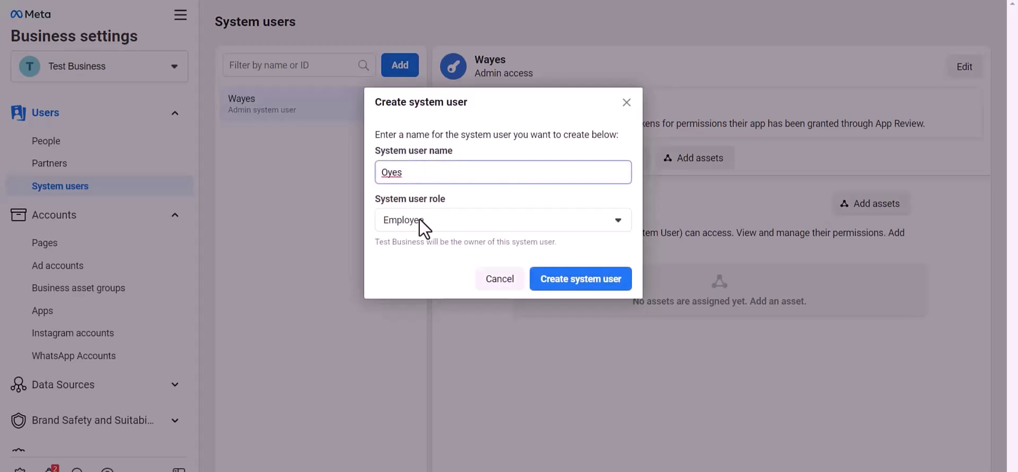
left_click(423, 228)
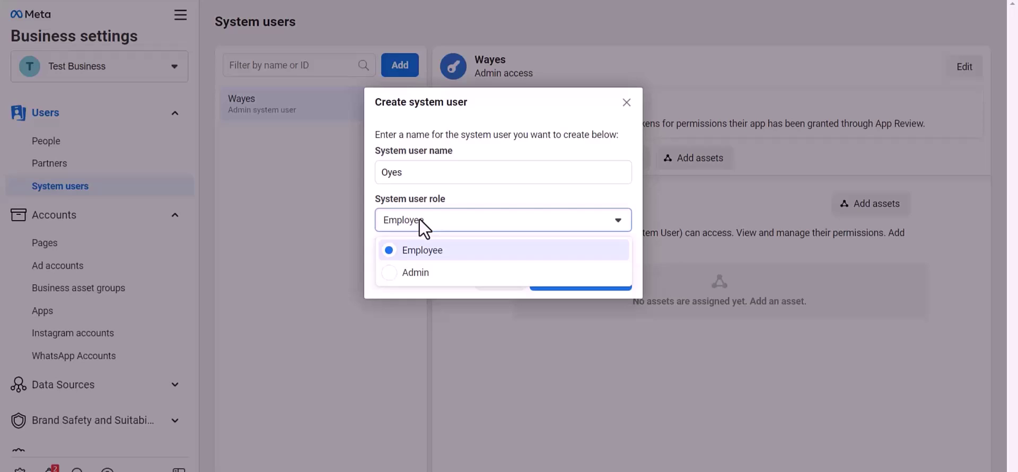
left_click(414, 273)
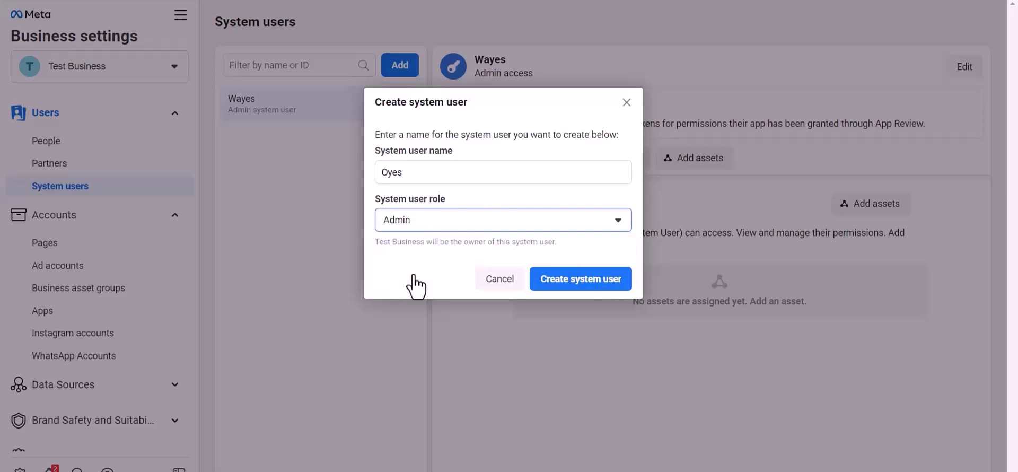
left_click(596, 281)
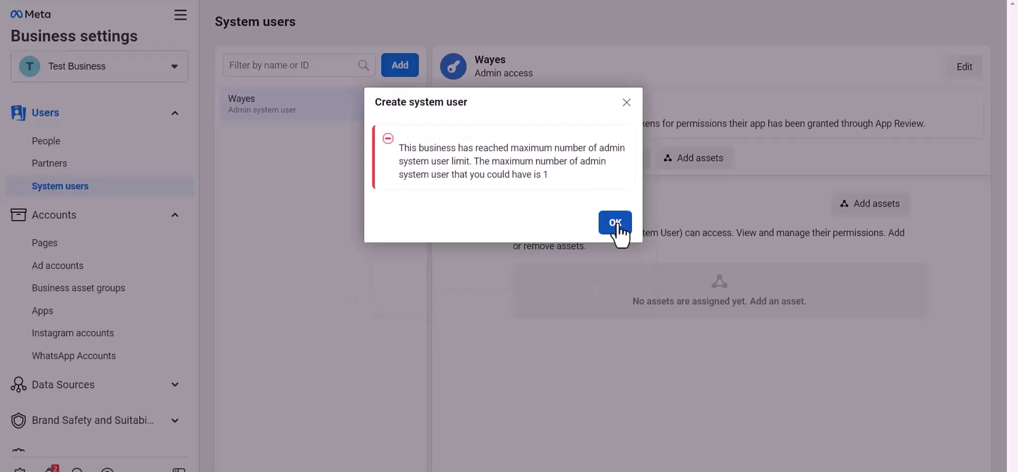
left_click(615, 223)
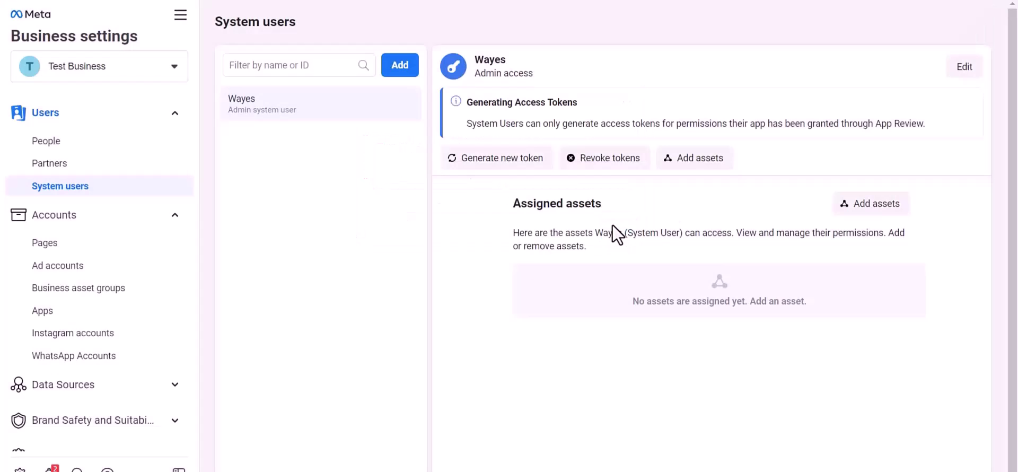
Step: Assign the Bit Integrations app to the admin system user with full Manage app control
left_click(873, 209)
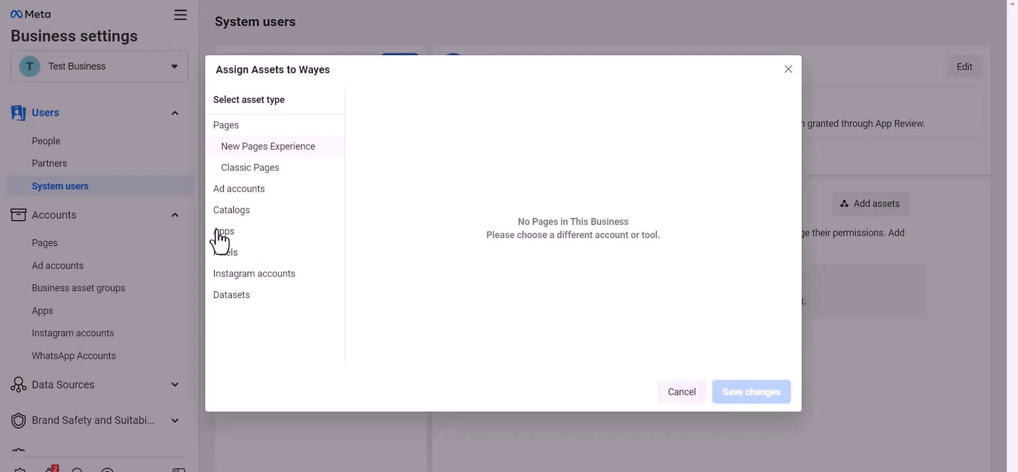
left_click(217, 231)
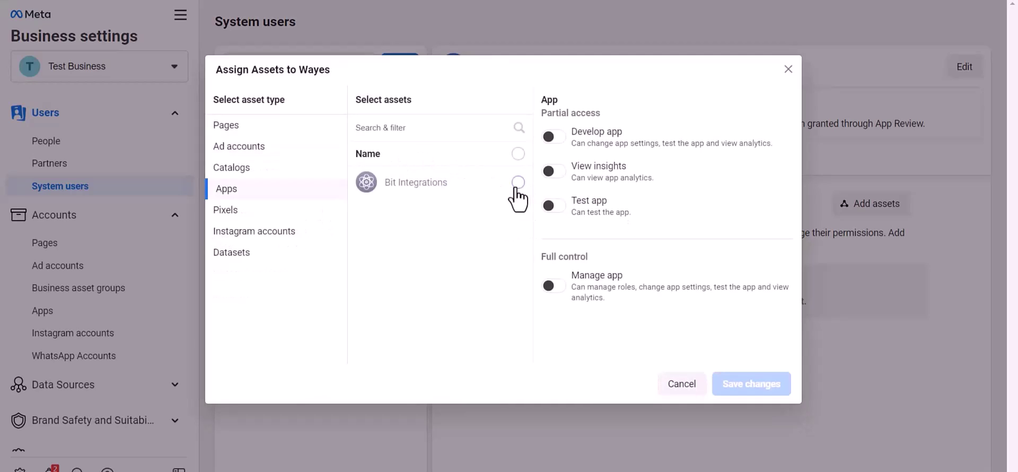
left_click(518, 183)
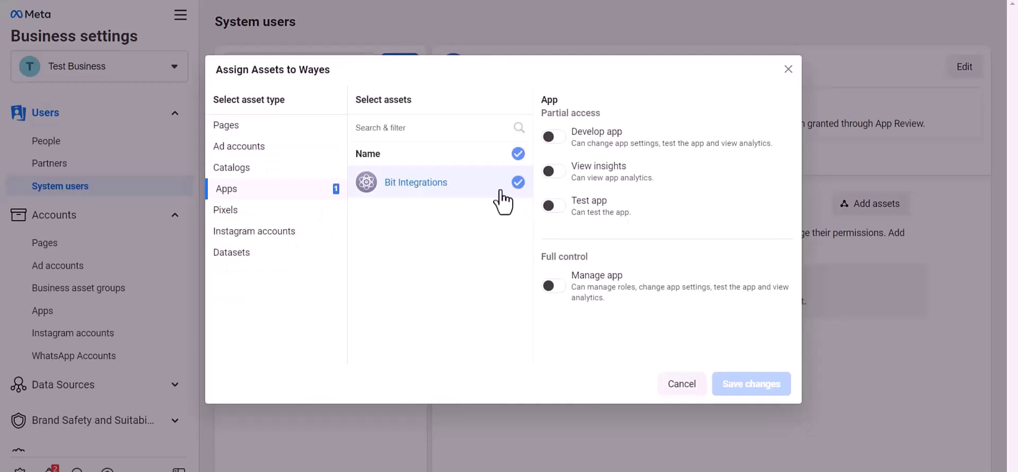
left_click(553, 287)
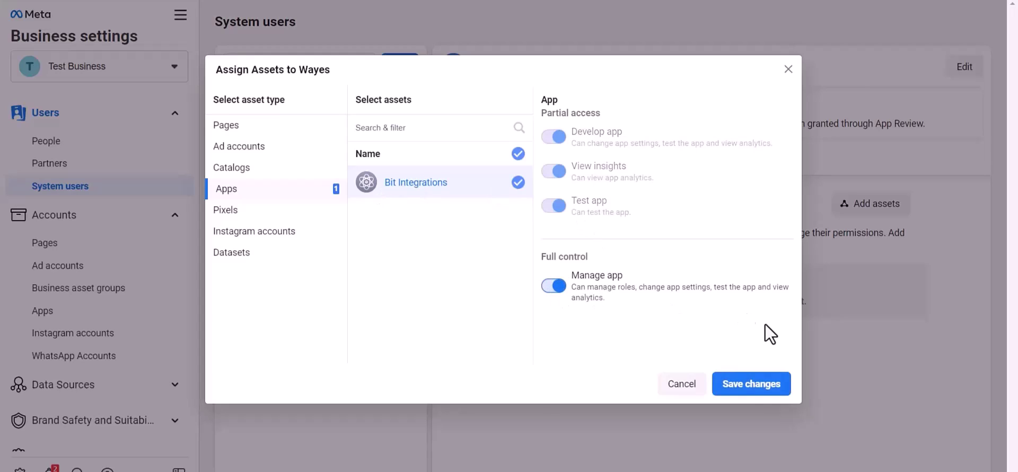
left_click(753, 388)
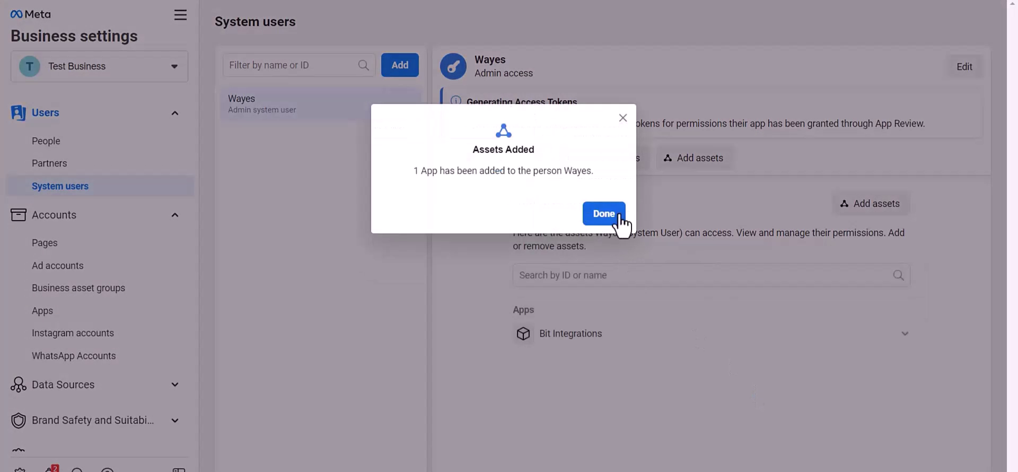
Step: Start a new system-user token for the Bit Integrations app set to never expire
left_click(605, 214)
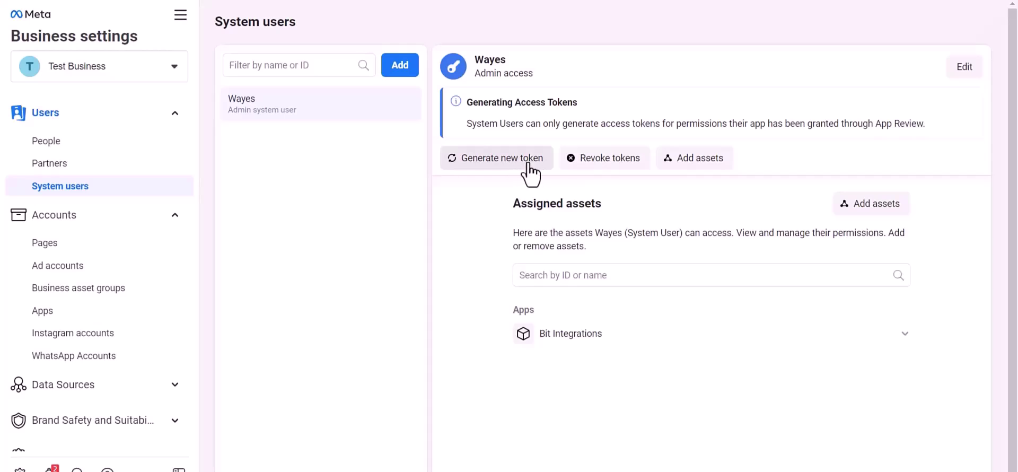
left_click(495, 175)
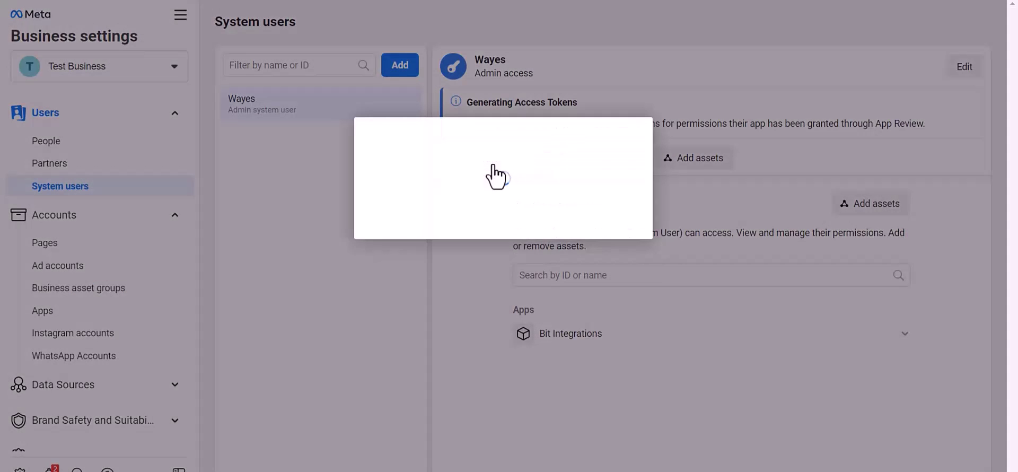
left_click(440, 189)
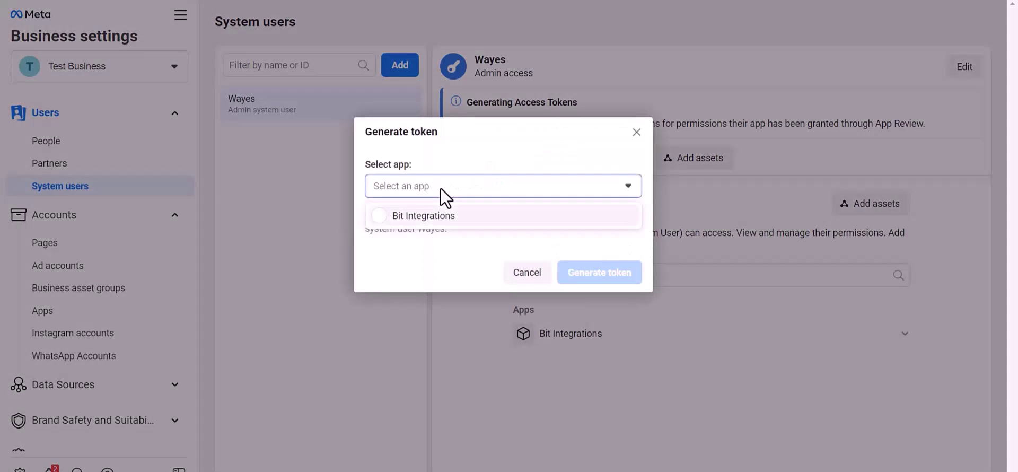
left_click(434, 217)
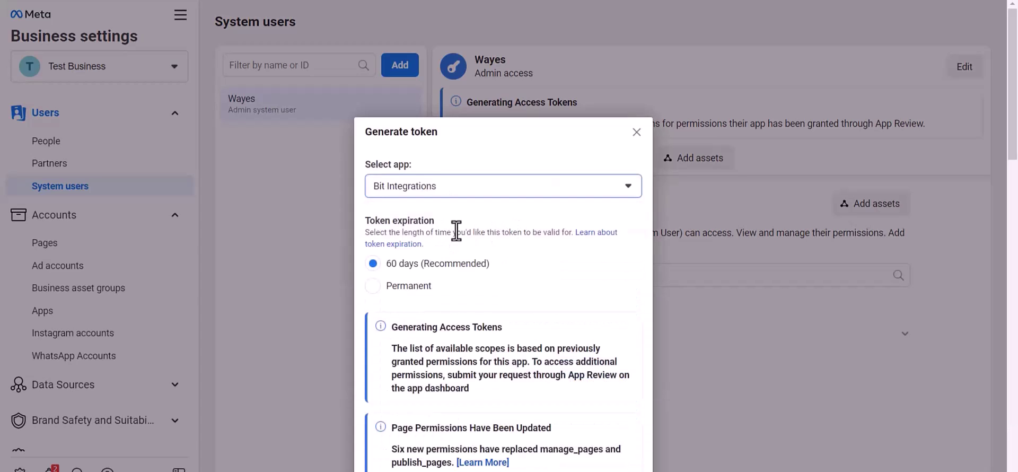
left_click_drag(369, 154, 399, 150)
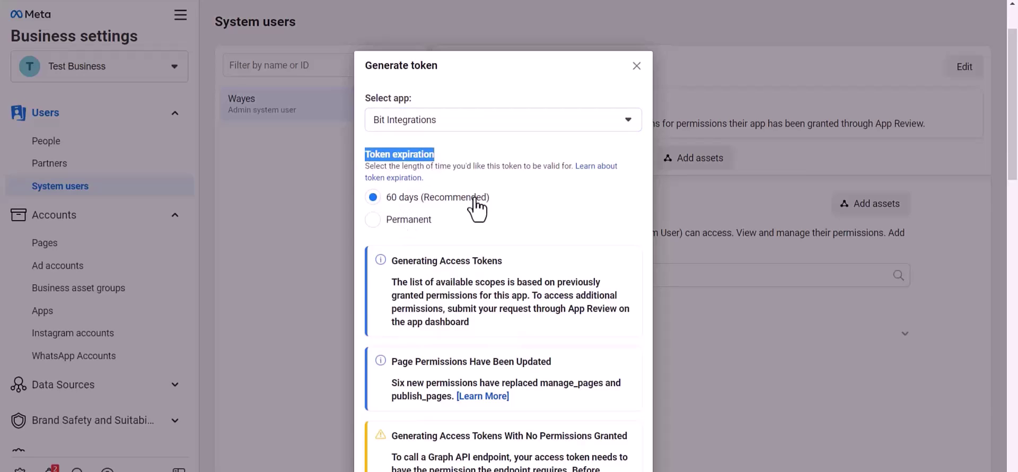
left_click_drag(491, 197, 378, 220)
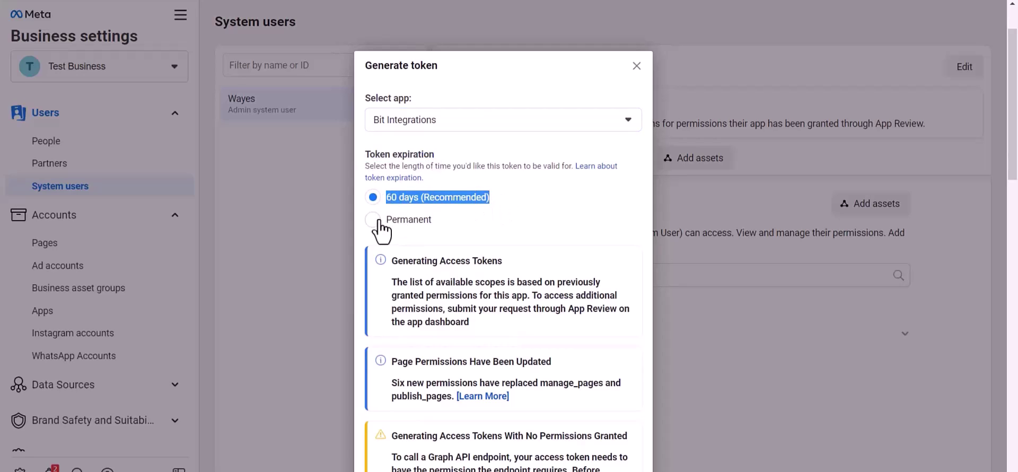
left_click(374, 219)
Step: Grant the WhatsApp messaging and management permissions, generate the token, and select it for copying
scroll(488, 170, "down", 5)
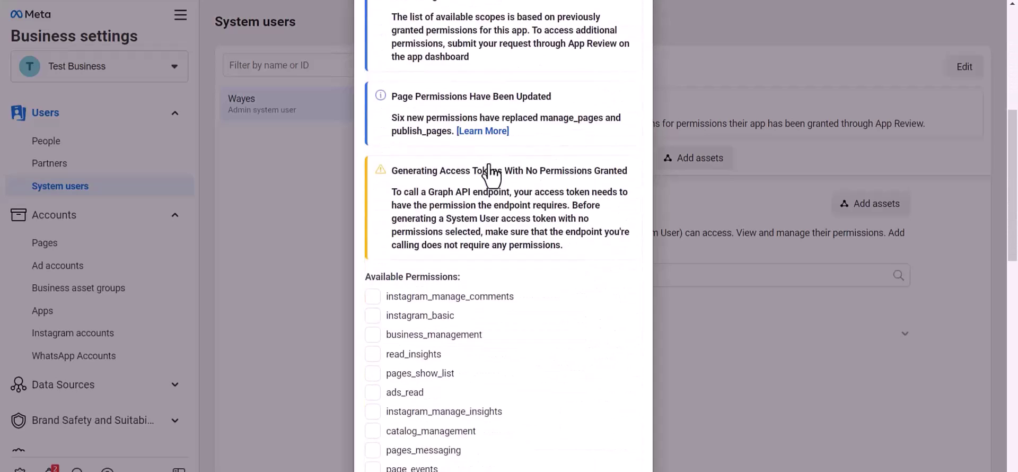
scroll(490, 173, "down", 1)
scroll(492, 175, "down", 2)
left_click_drag(365, 78, 454, 79)
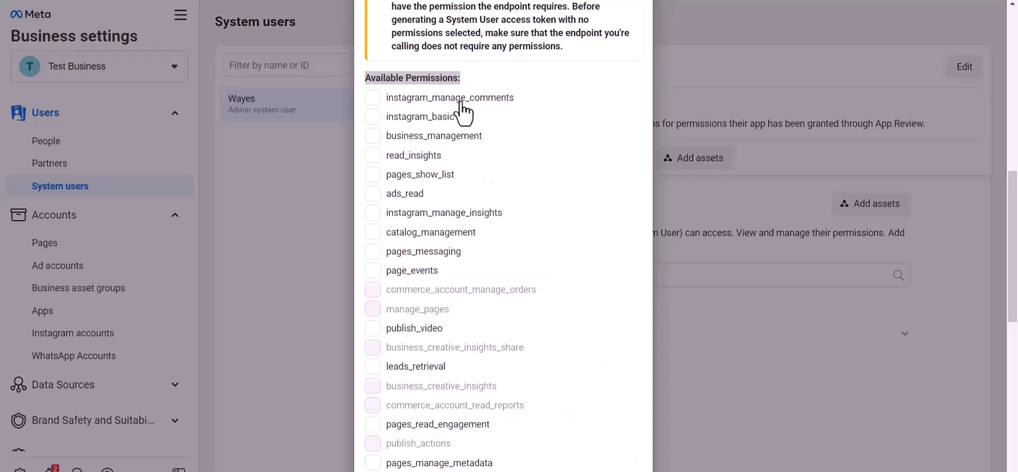
left_click(474, 78)
left_click_drag(365, 77, 487, 68)
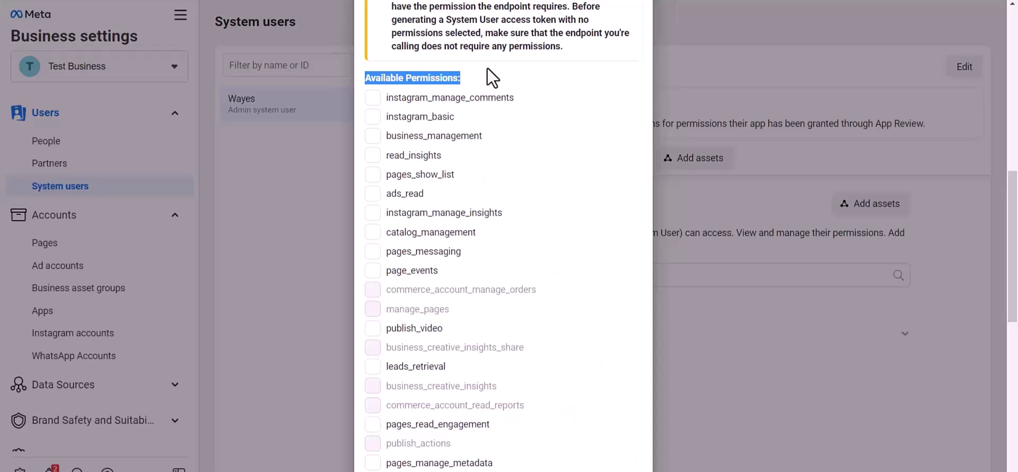
scroll(517, 209, "down", 4)
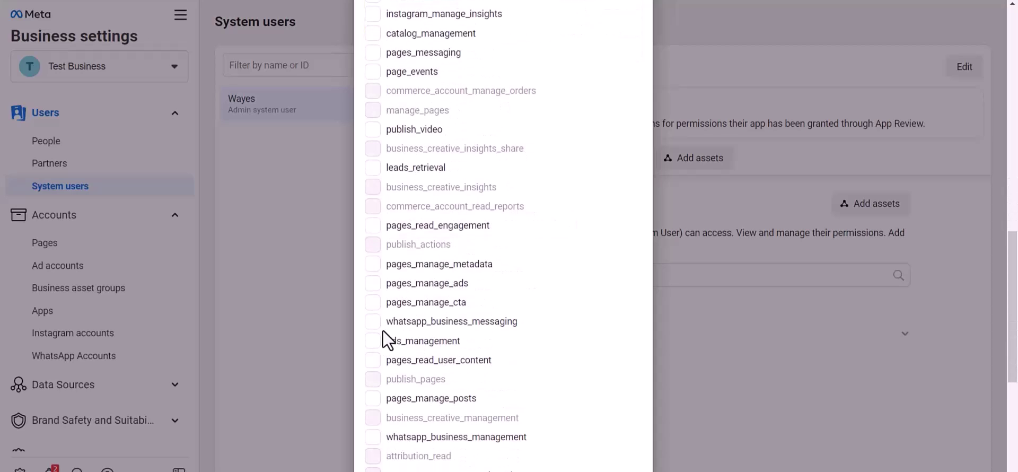
scroll(455, 325, "down", 1)
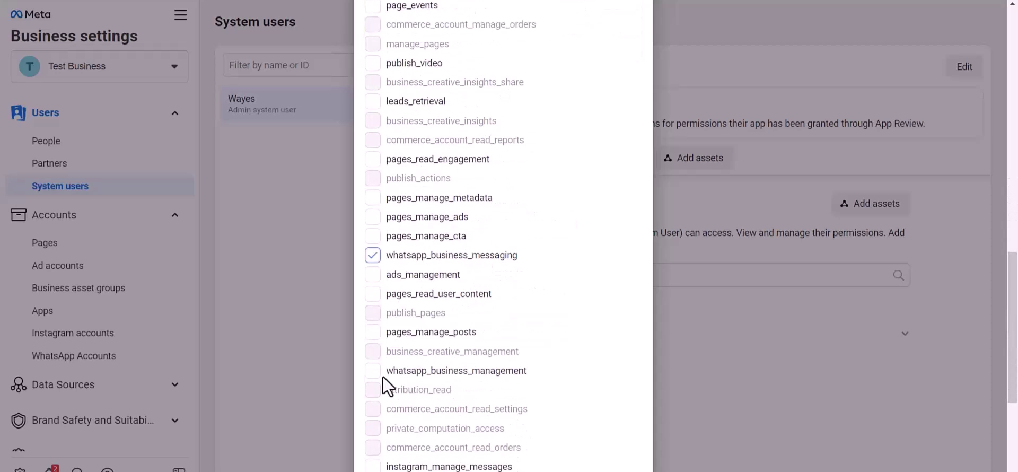
left_click(372, 371)
scroll(524, 328, "down", 5)
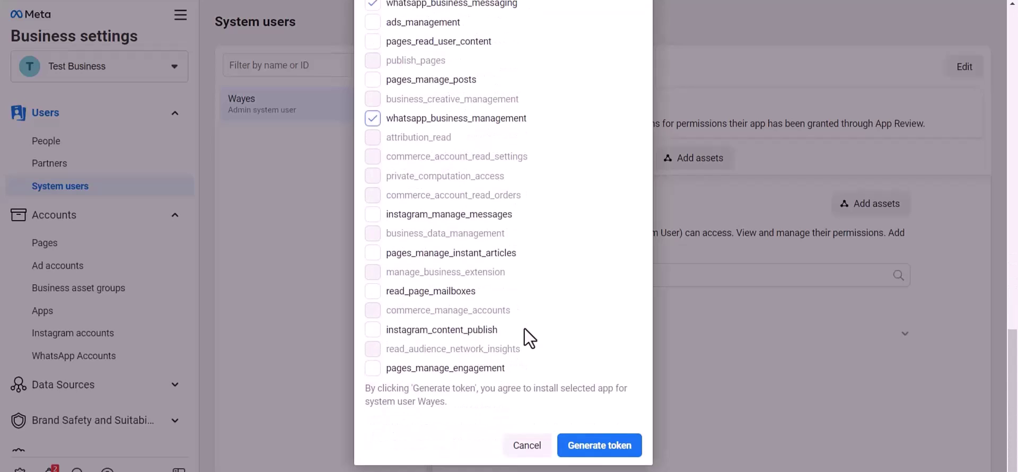
left_click(599, 448)
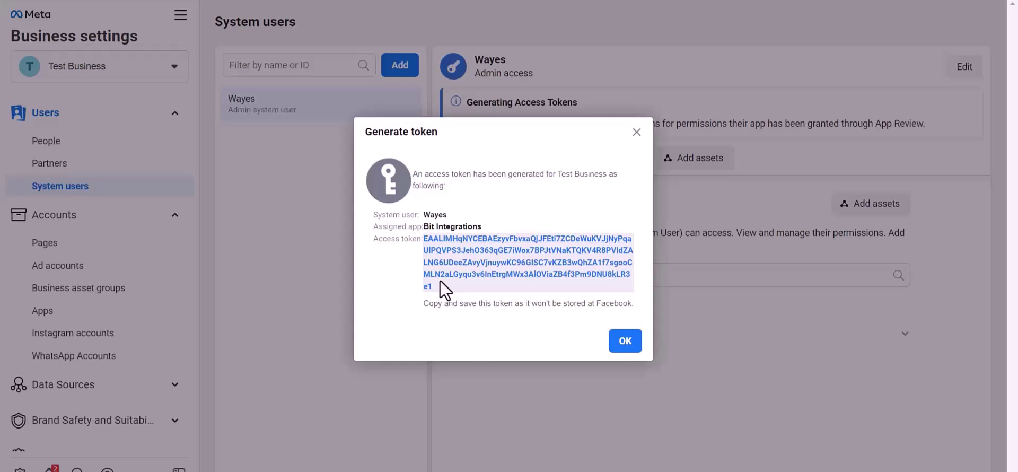
left_click_drag(440, 281, 423, 238)
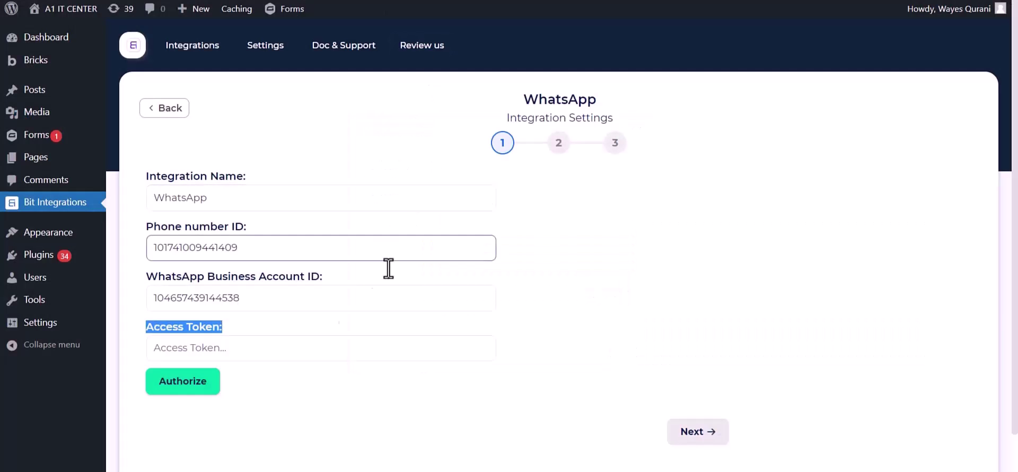
left_click(291, 354)
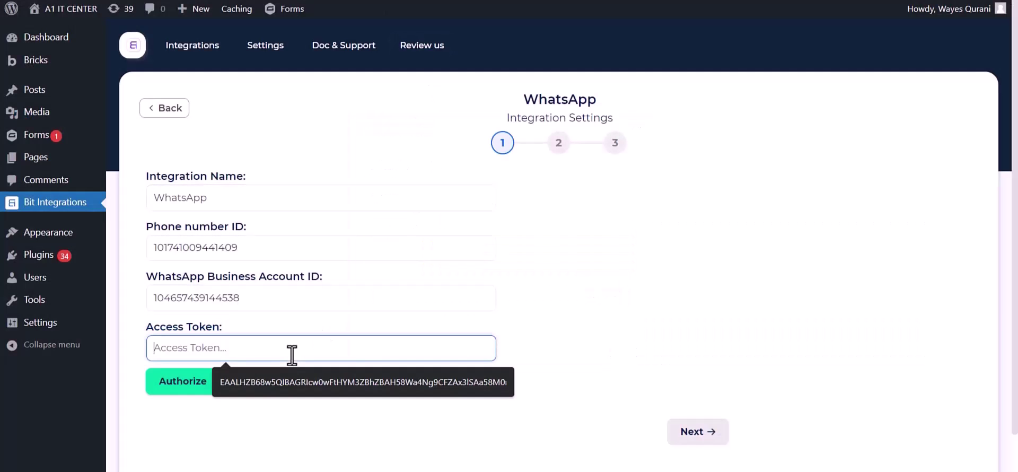
Step: Paste the token into Access Token, then create the WhatsApp profile 'Bit Apps' in the Automotive category
key("ctrl+v")
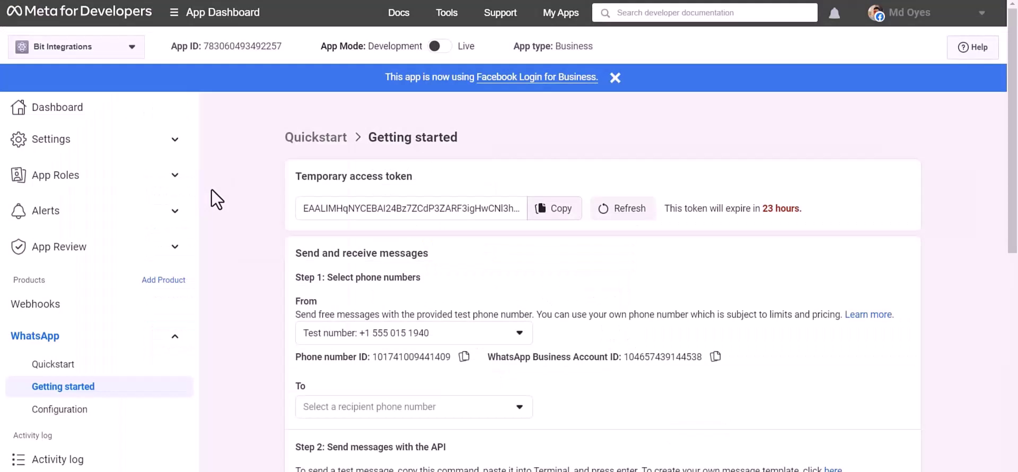
scroll(212, 191, "down", 9)
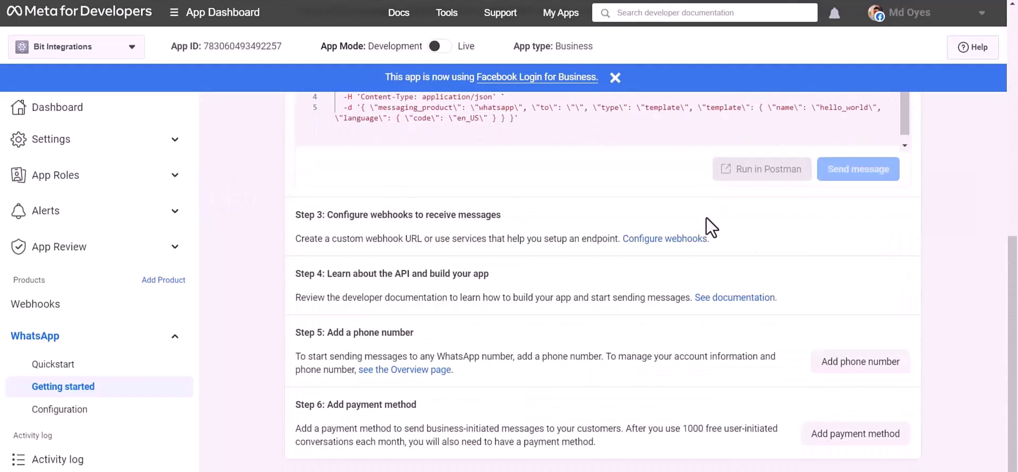
left_click(861, 367)
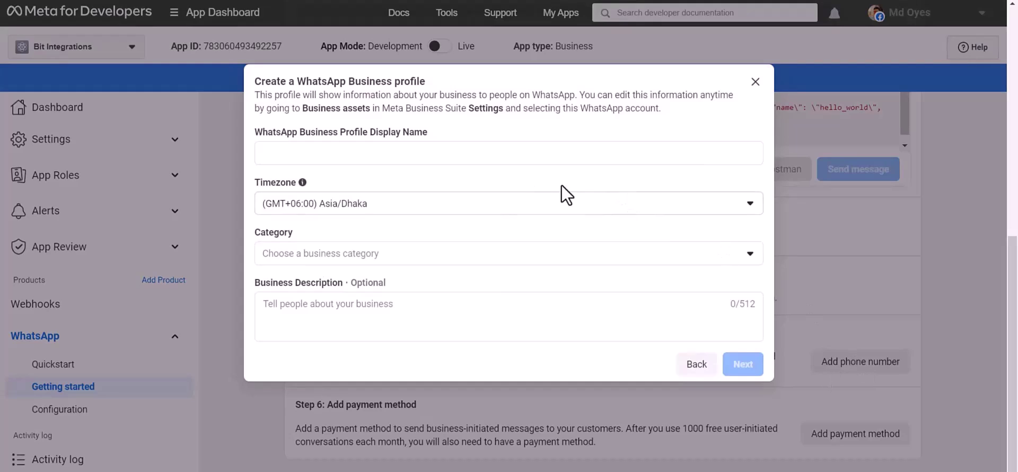
left_click(462, 155)
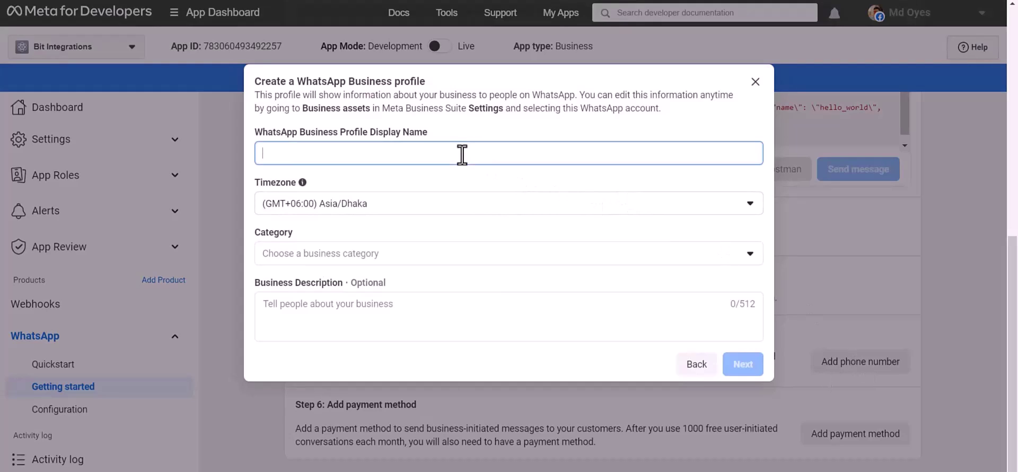
type("Bit Apps")
left_click(345, 257)
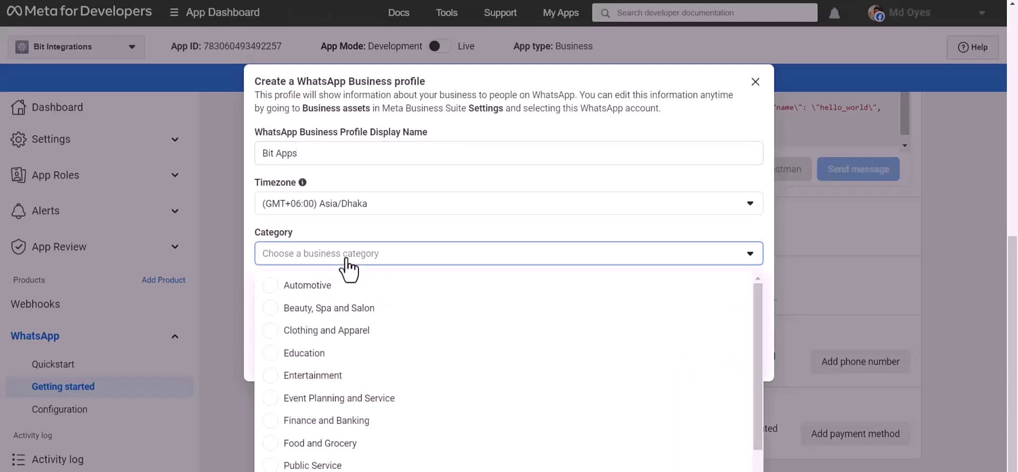
left_click(324, 287)
left_click(741, 366)
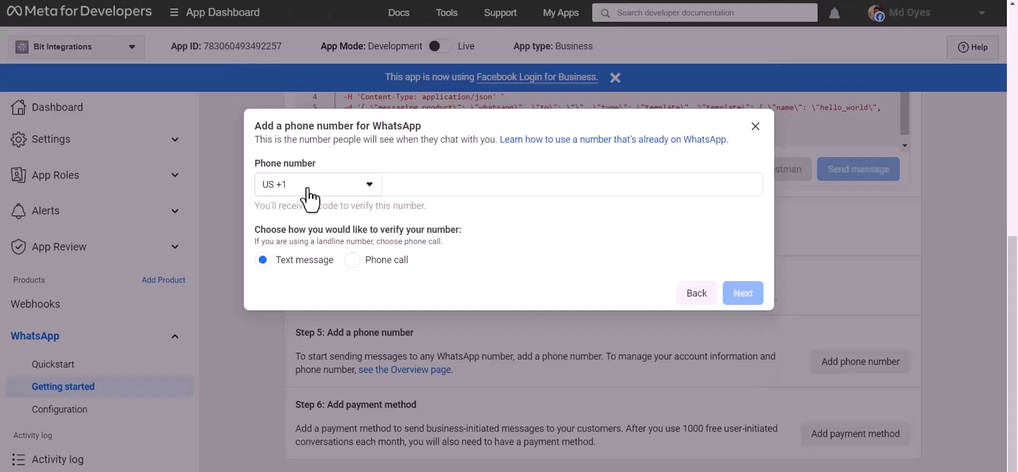
Step: Enter the business phone number with the BD +880 Bangladesh country code
left_click(309, 196)
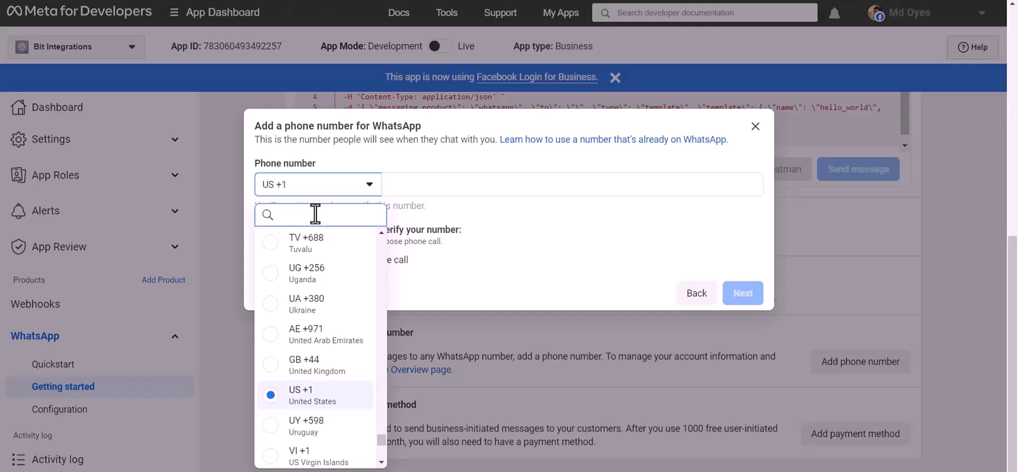
type("bangladesh")
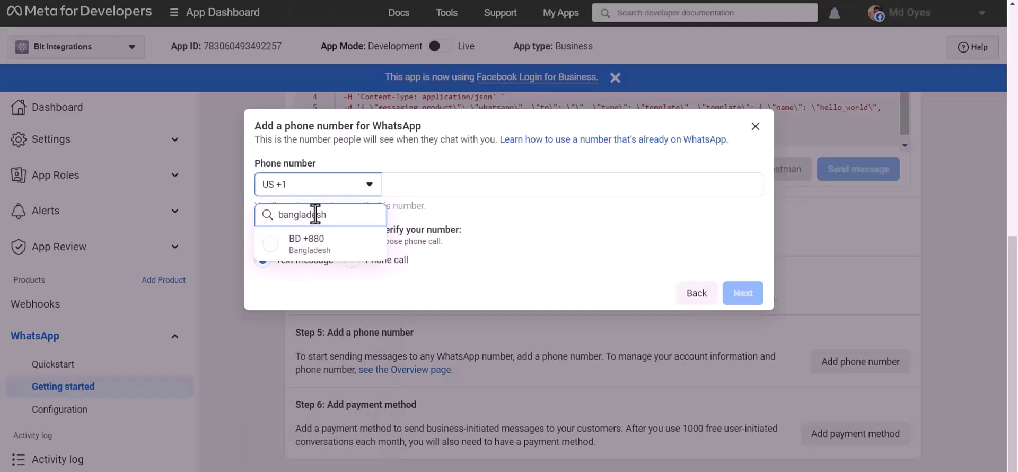
left_click(308, 244)
left_click(429, 186)
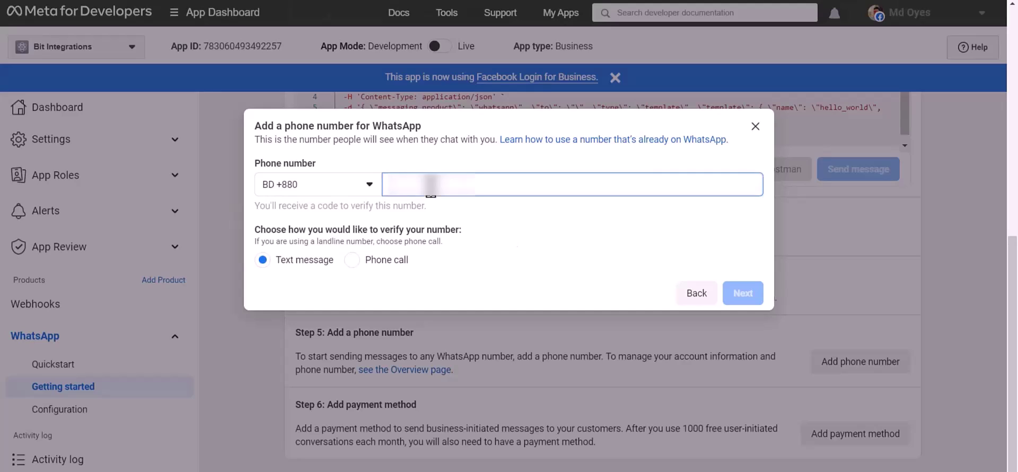
key("ctrl+v")
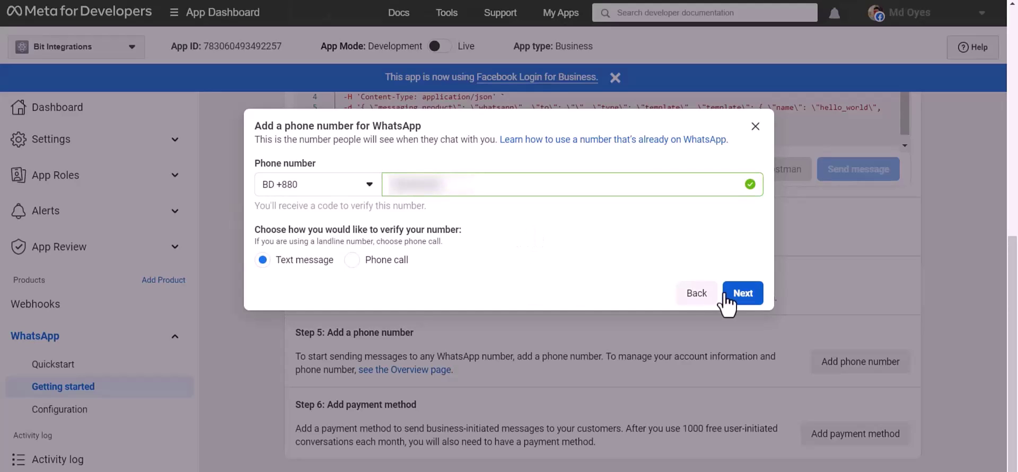
Step: Verify the phone number with the 6-digit code sent to it
left_click(744, 295)
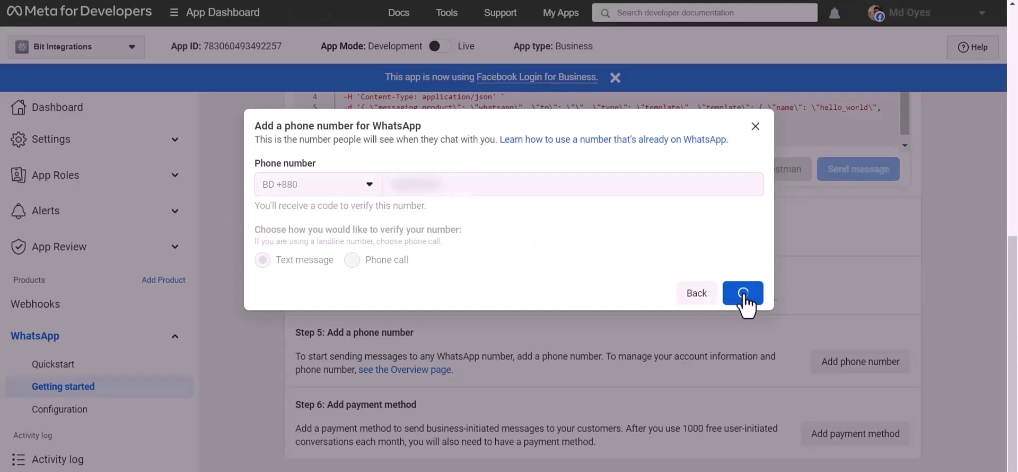
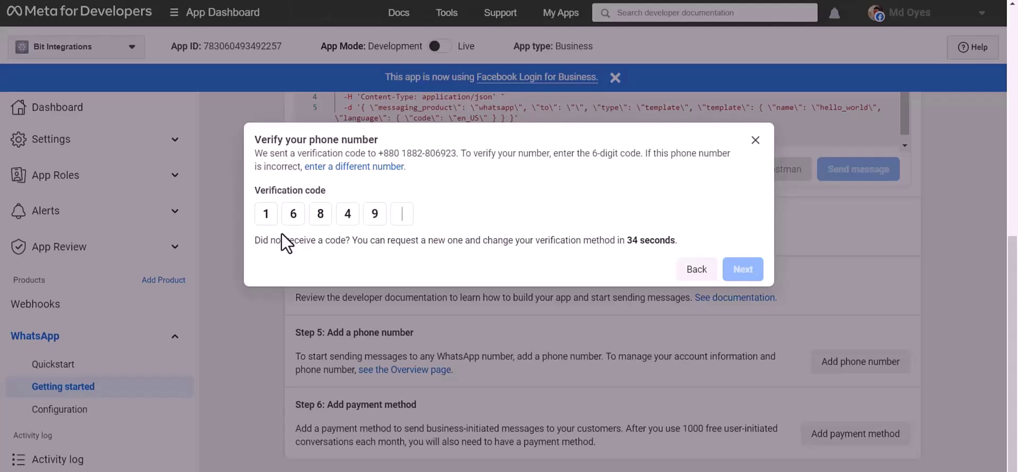
left_click(745, 269)
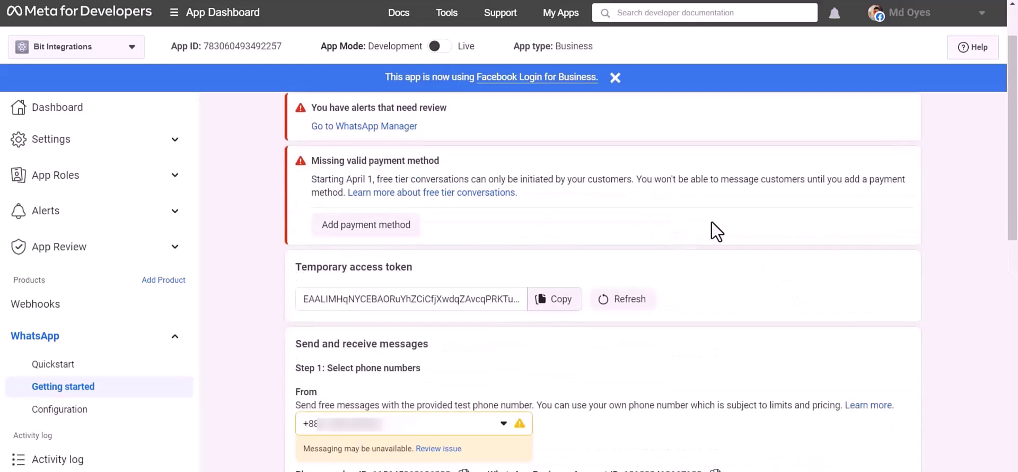
Step: Authorize the WhatsApp connection with the entered credentials and continue to field mapping
scroll(711, 222, "down", 5)
scroll(712, 222, "down", 6)
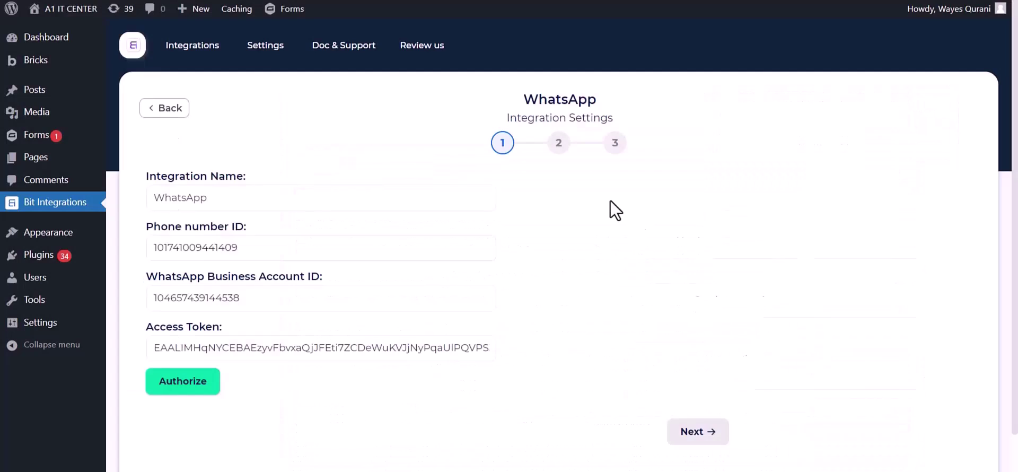
left_click(189, 389)
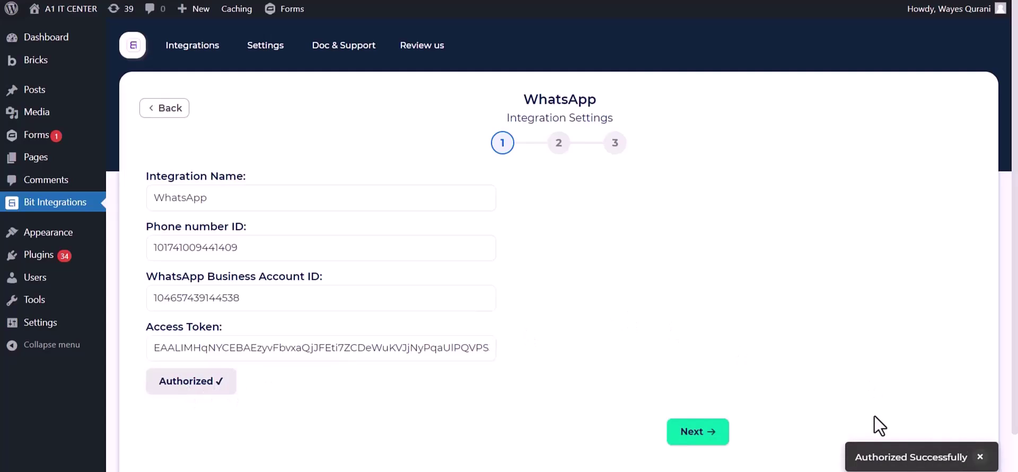
scroll(742, 358, "down", 1)
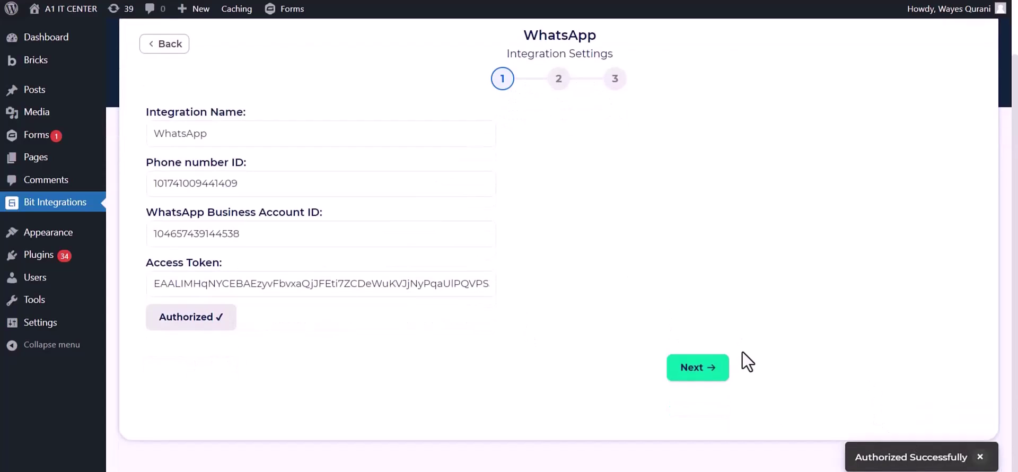
left_click(695, 371)
Step: Set Message Type to Template and map the form's Phone field to WhatsApp Phone
scroll(659, 228, "up", 1)
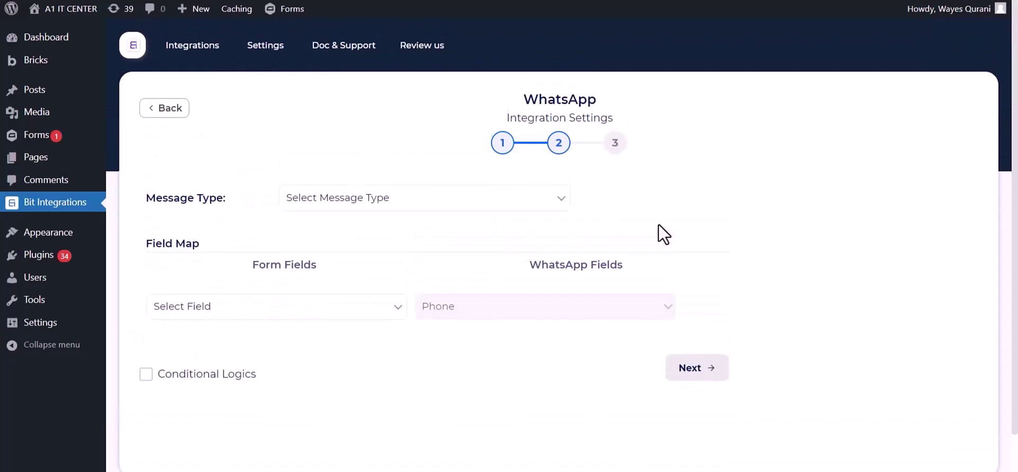
left_click(388, 207)
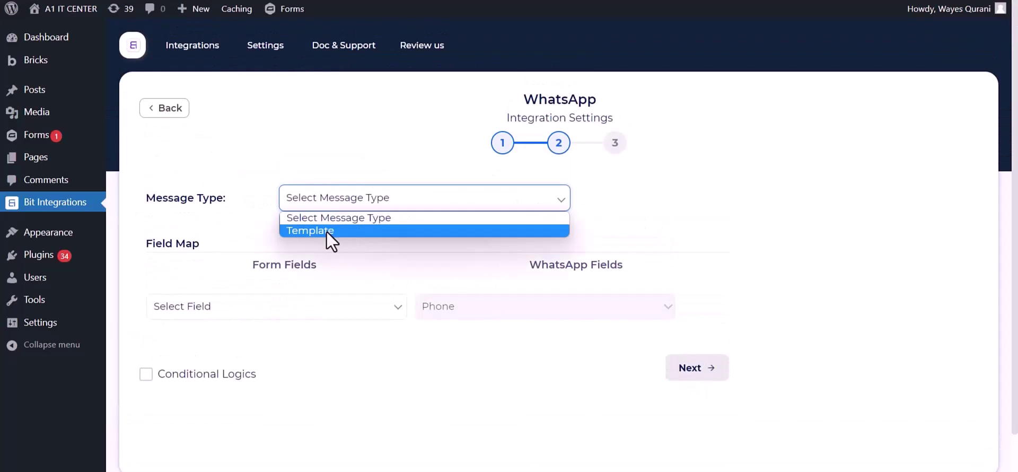
left_click(327, 232)
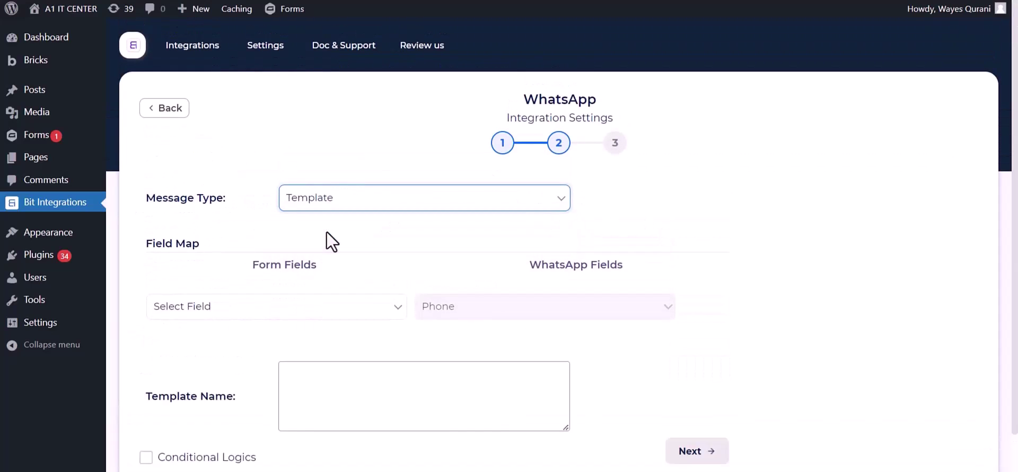
left_click(300, 310)
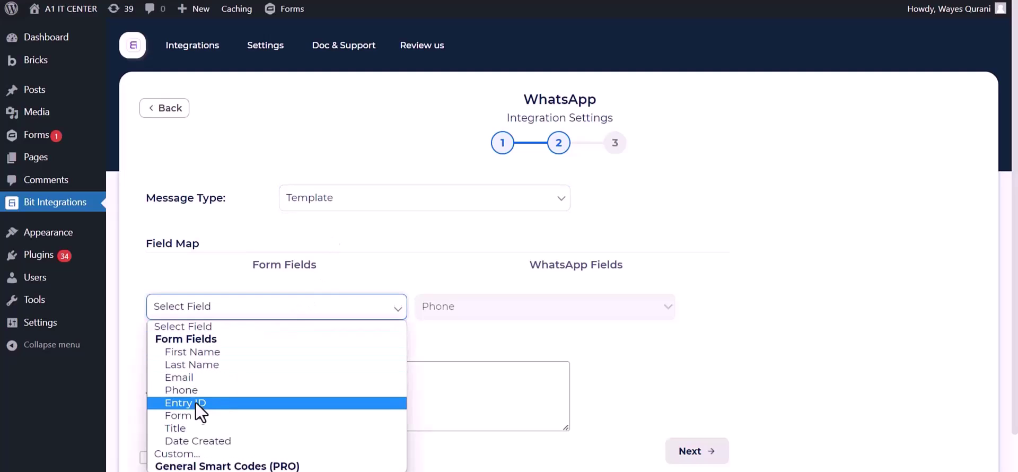
left_click(193, 389)
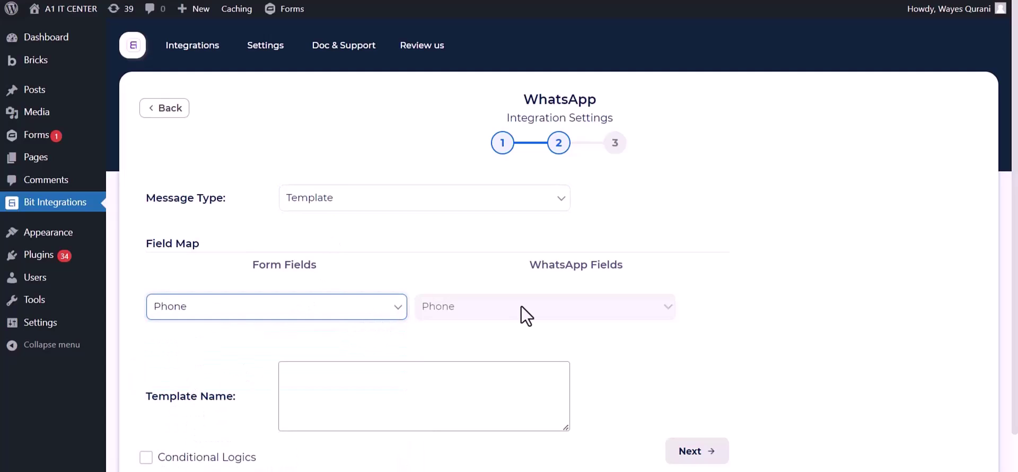
Step: Copy hello_world from WhatsApp's message templates into Template Name, then finish and save the integration
left_click(324, 390)
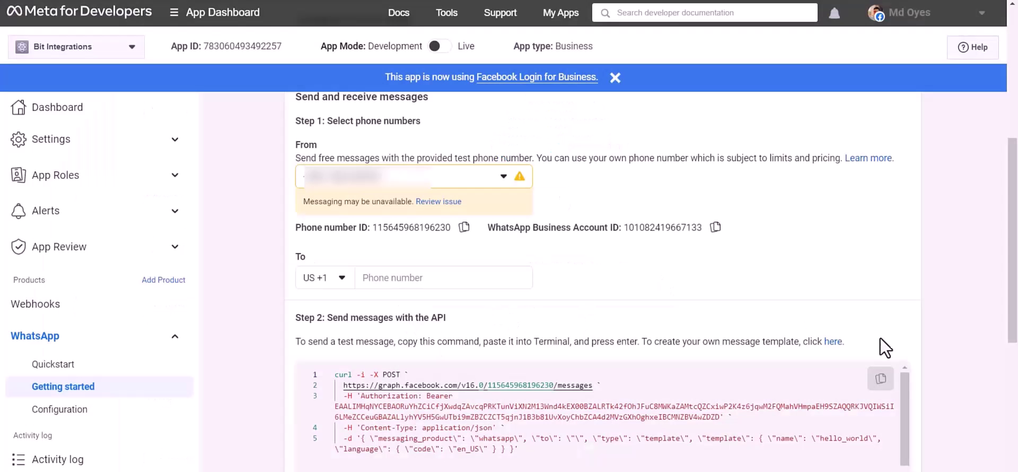
left_click(834, 344)
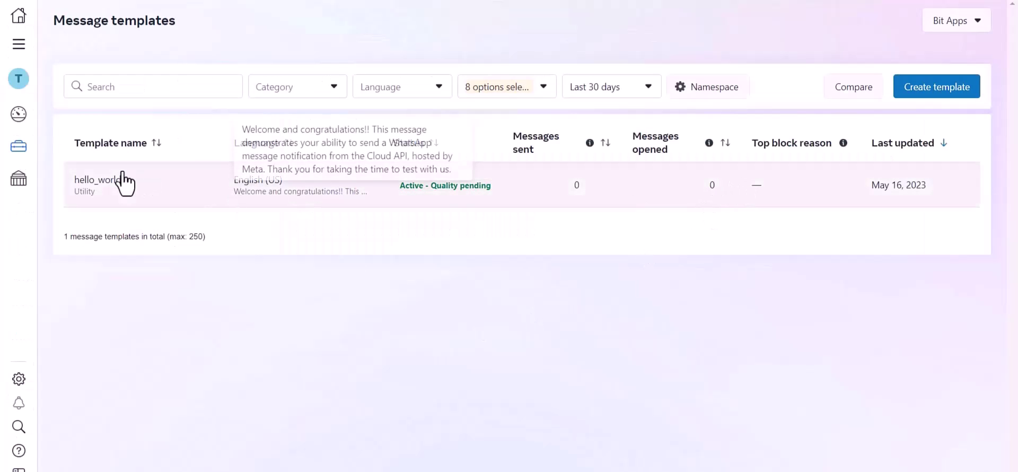
left_click(164, 191)
left_click_drag(69, 79, 136, 80)
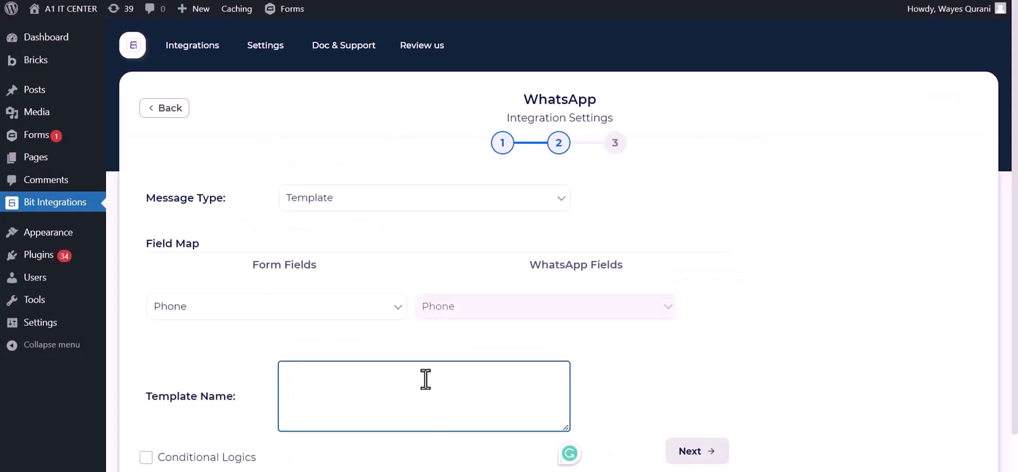
type("hello_world")
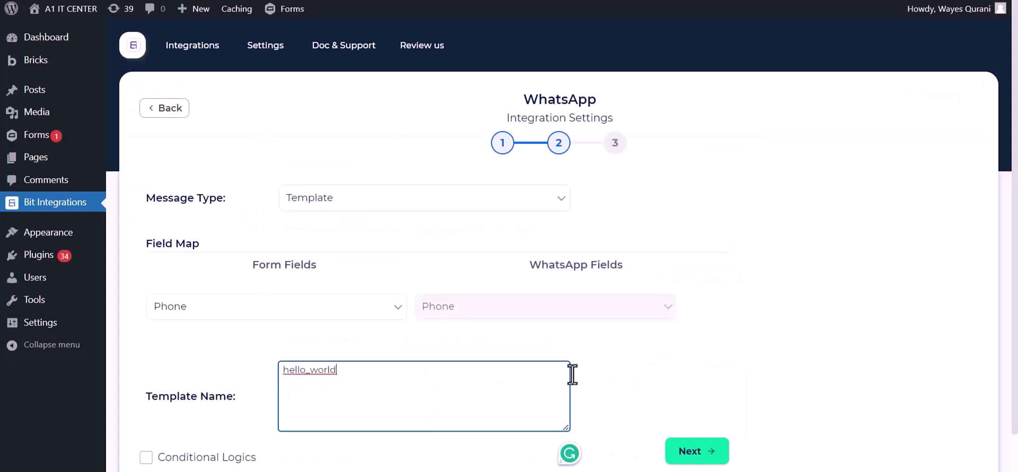
left_click(713, 459)
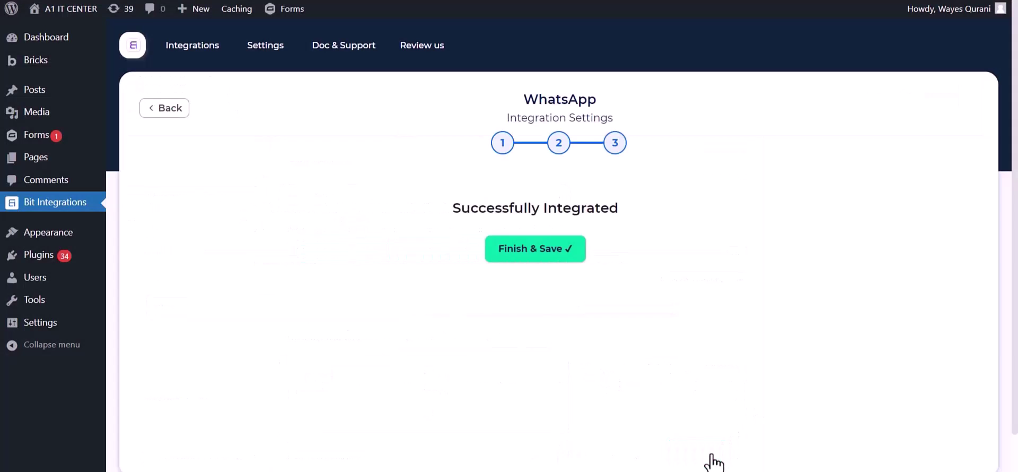
left_click(553, 258)
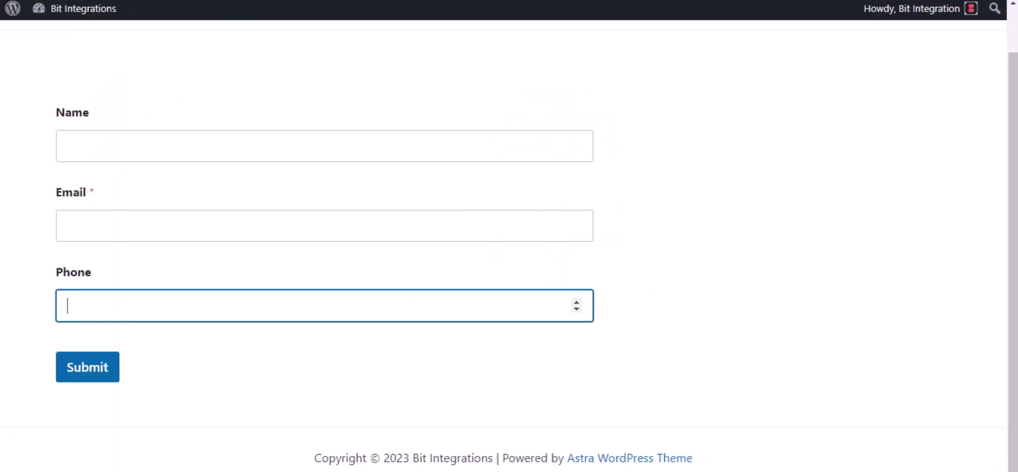
Step: Enter a name, an e-mail address and a phone number in the contact form and submit it
left_click(113, 140)
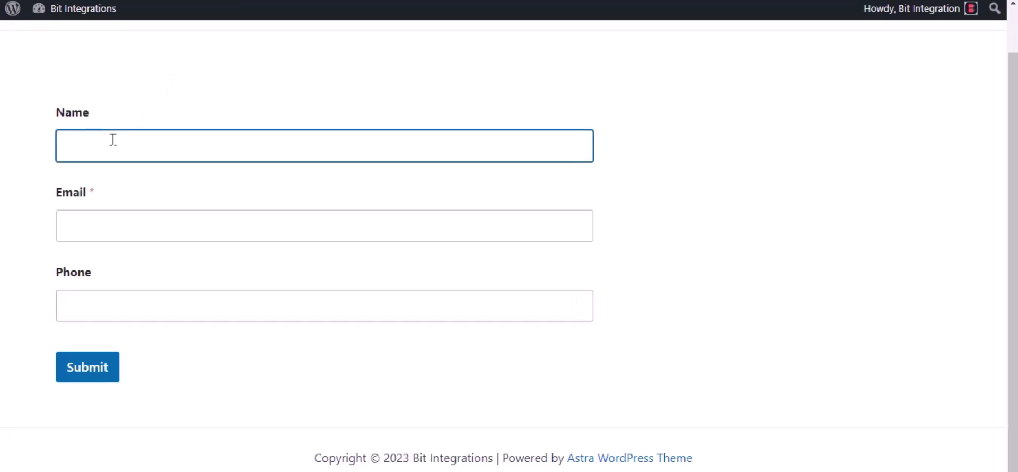
type("Bit Integrations")
left_click(98, 218)
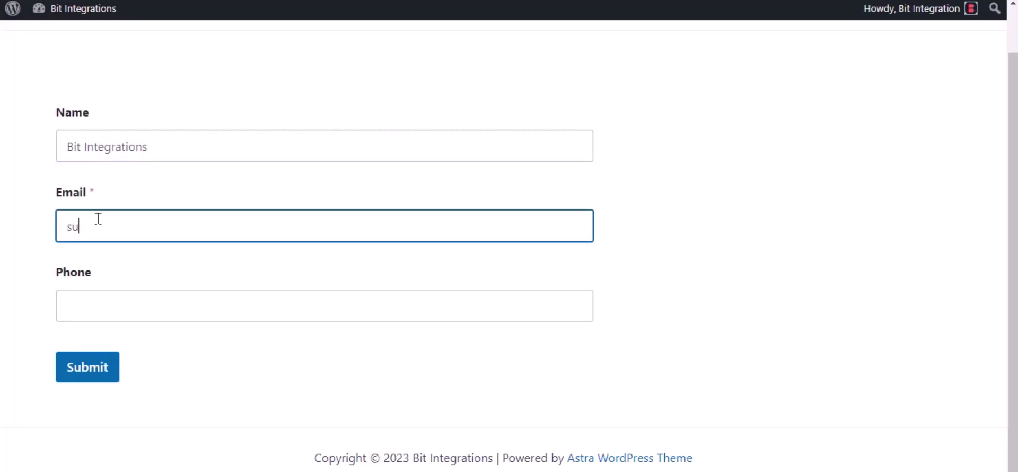
left_click(123, 314)
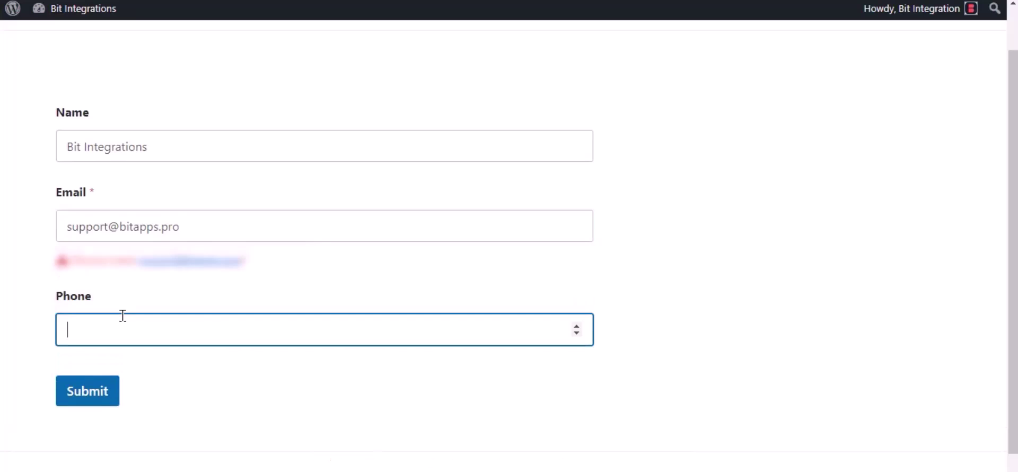
type("444555666")
left_click(88, 392)
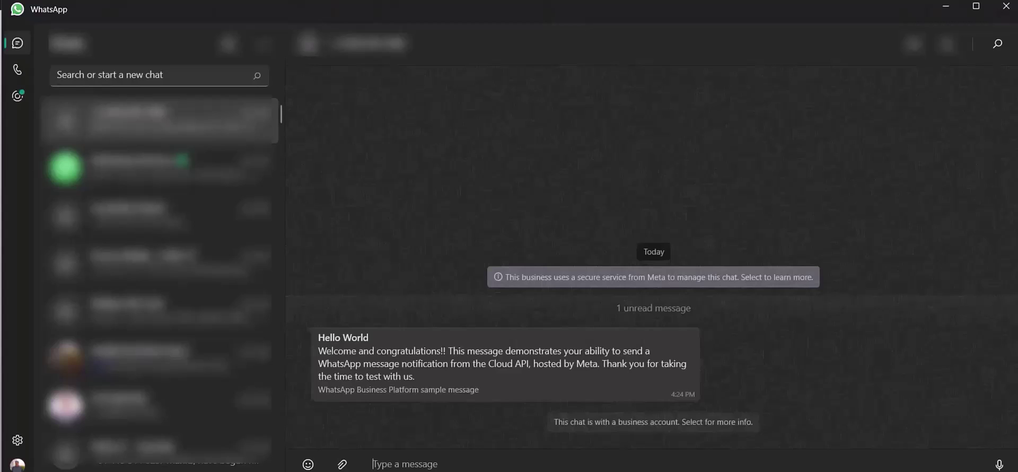
Step: Select the received Hello World message text in the WhatsApp business chat
left_click_drag(317, 337, 512, 386)
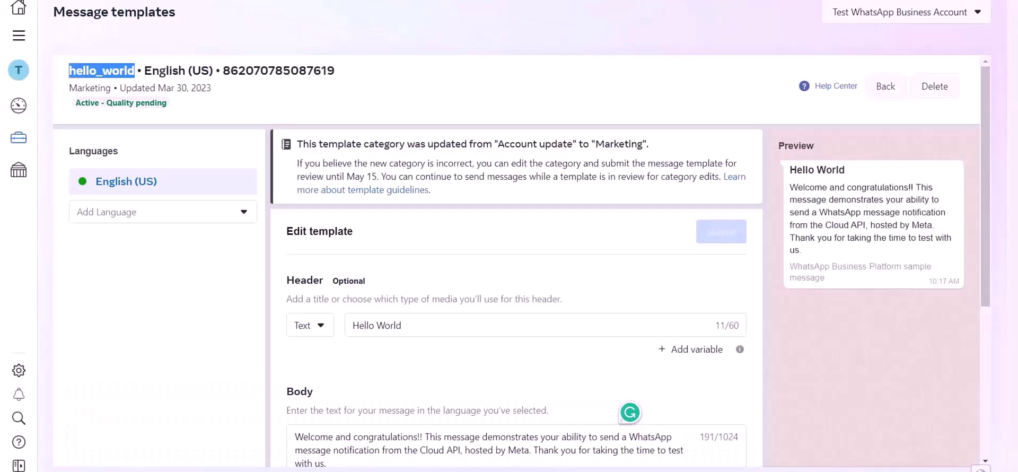
Step: Deselect the template name on the hello_world template's edit page
left_click(841, 249)
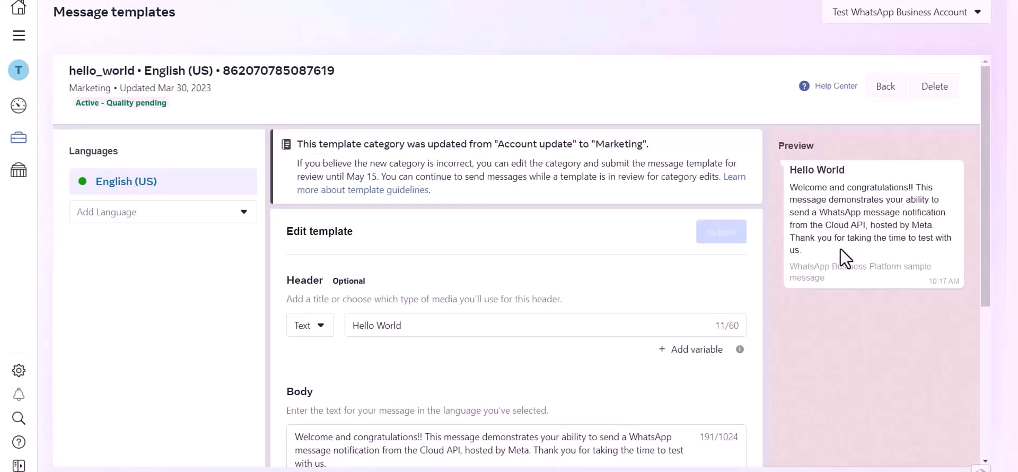